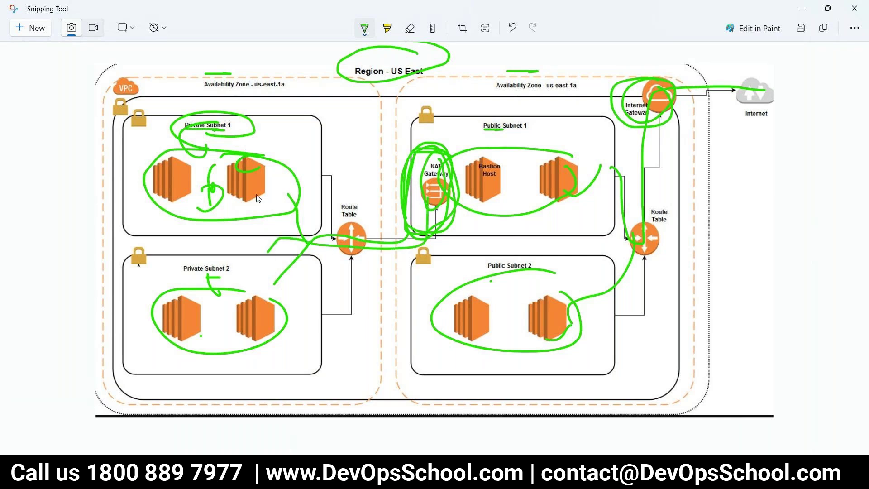
Undo the pen strokes around the NAT gateway, public subnet instances, route tables and internet gateway in the VPC diagram
drag(392, 243, 260, 187)
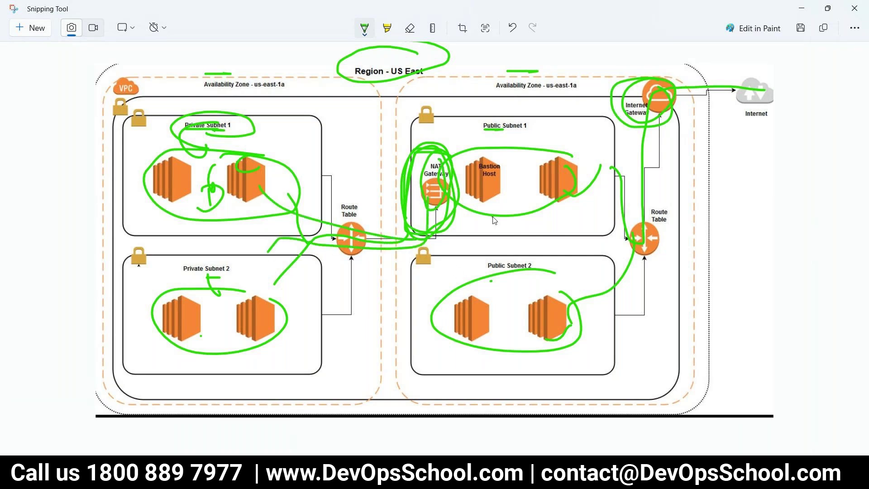
key(ctrl+z)
key(ctrl+z)
key(ctrl+z)
key(ctrl+z)
key(ctrl+z)
key(ctrl+z)
key(ctrl+z)
key(ctrl+z)
key(ctrl+z)
key(ctrl+z)
key(ctrl+z)
key(ctrl+z)
key(ctrl+z)
key(ctrl+z)
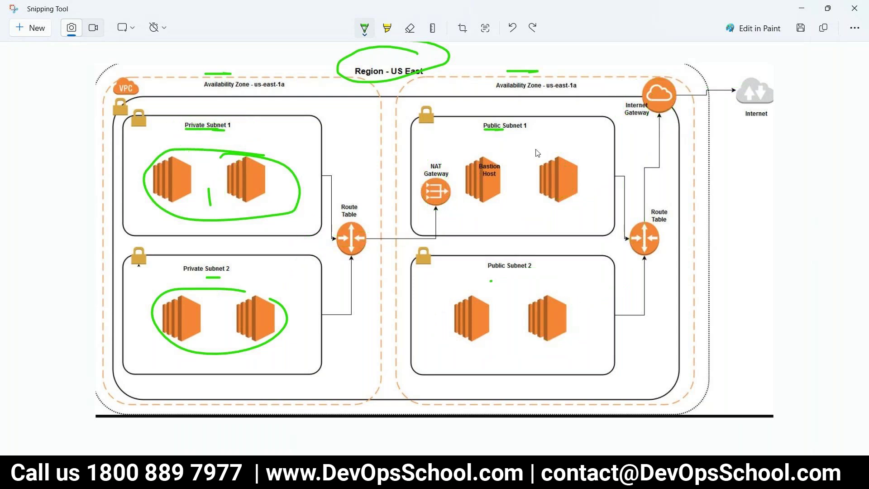
Underline the Public Subnet 1 and Public Subnet 2 labels and circle the private subnets' Route Table label
drag(507, 131, 521, 131)
drag(509, 273, 527, 272)
mouse_move(359, 189)
mouse_down()
mouse_move(388, 207)
mouse_move(373, 197)
mouse_up()
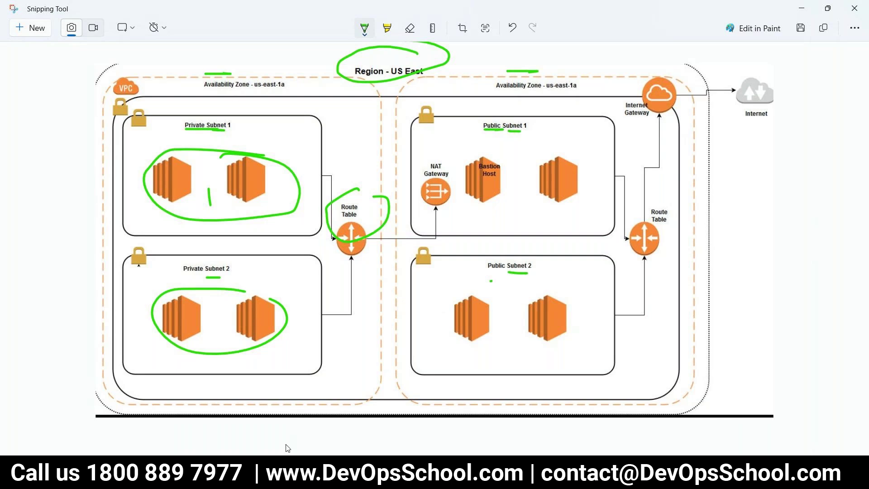
Switch to Chrome, open the AWS Create VPC page and choose VPC and more as the resources to create
click(301, 474)
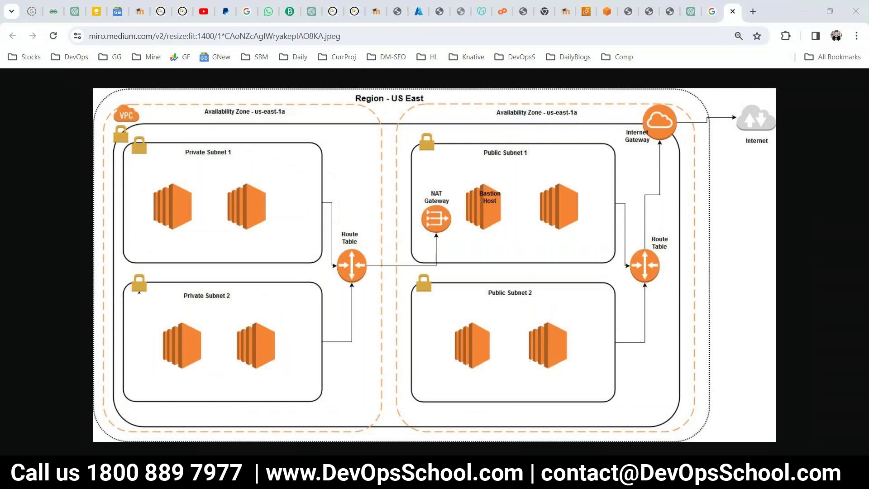
click(492, 475)
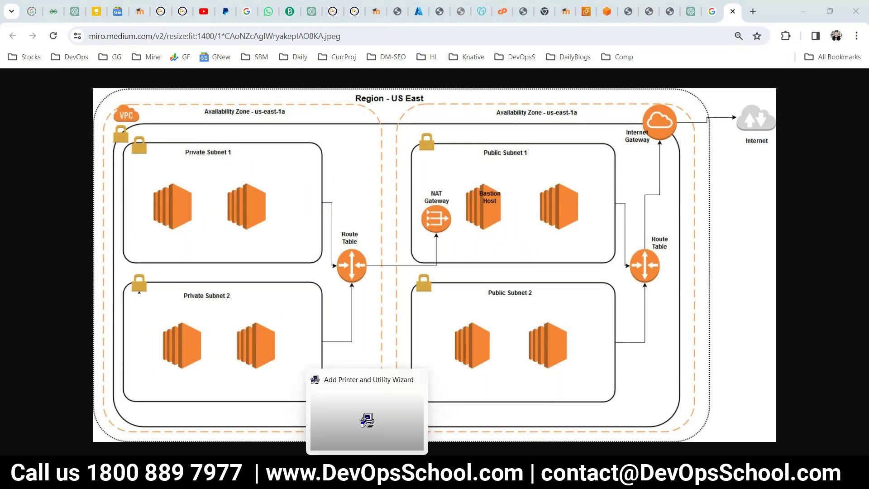
click(292, 475)
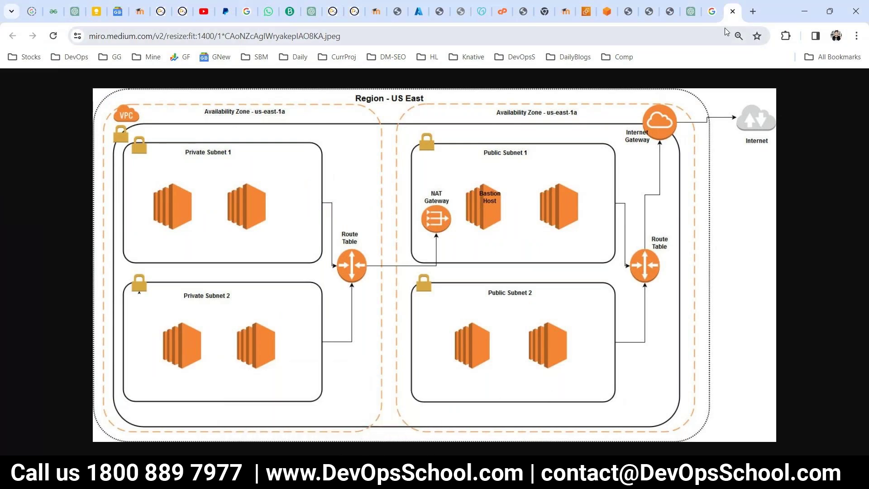
click(586, 12)
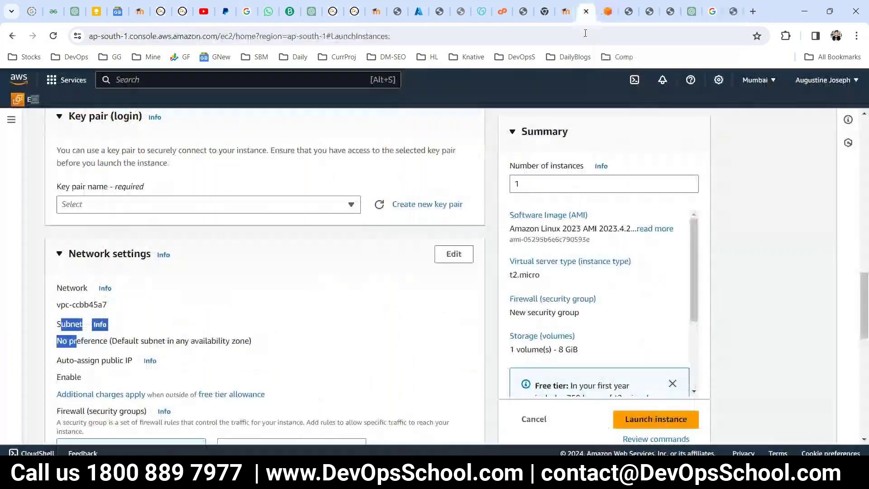
key(ctrl+Tab)
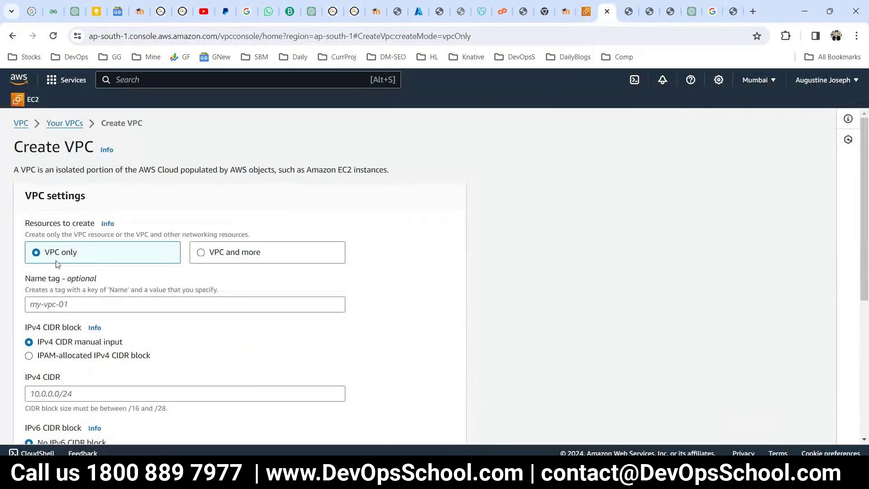
click(227, 254)
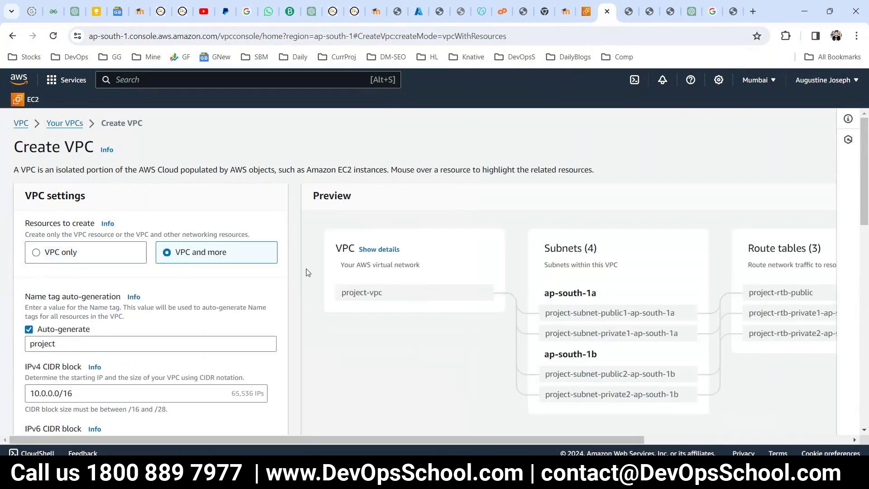
Examine the name tag auto-generation value and the IPv4 CIDR block with its number of IP addresses
scroll(71, 281, down, 2)
drag(71, 281, 28, 287)
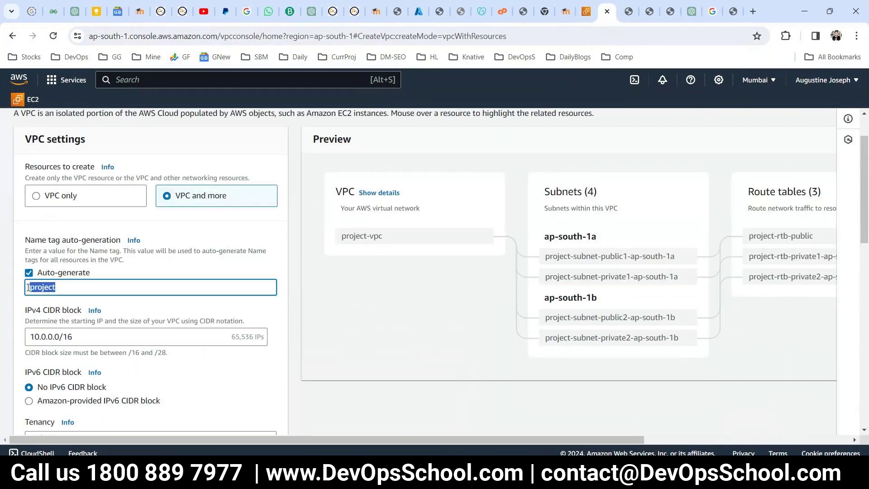
scroll(28, 288, down, 1)
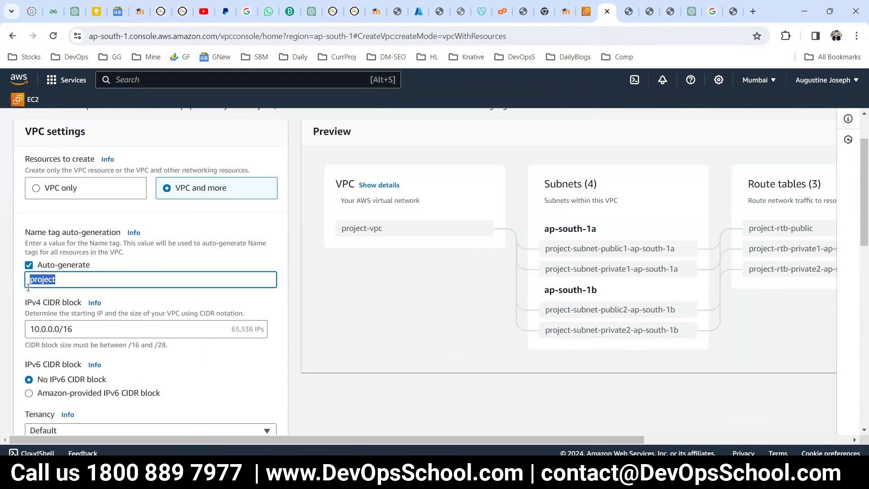
scroll(29, 287, down, 1)
drag(72, 281, 27, 280)
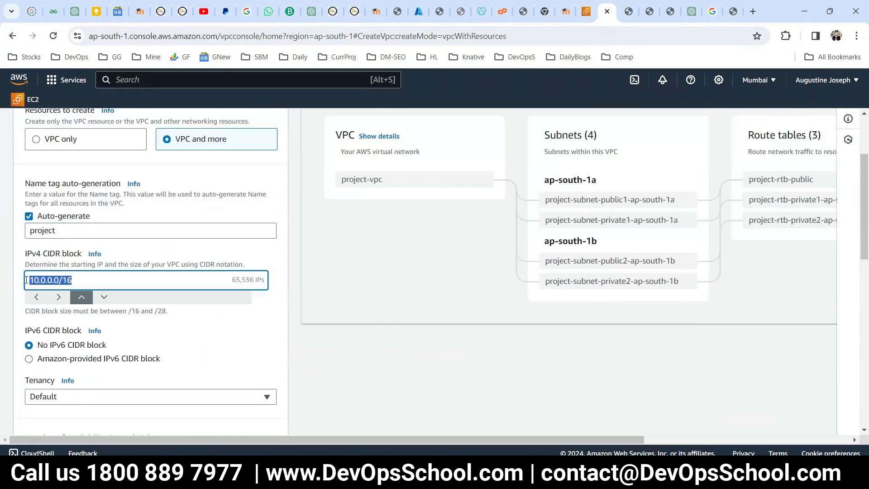
drag(234, 281, 257, 279)
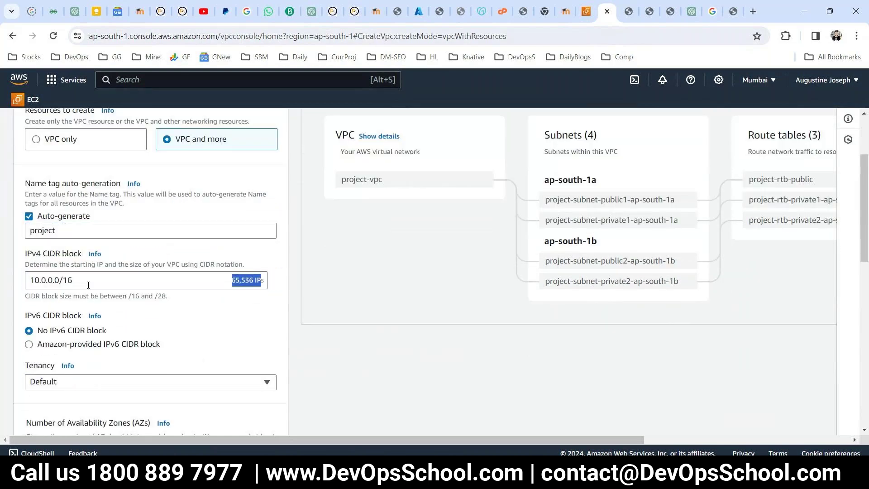
drag(88, 285, 6, 279)
drag(235, 280, 284, 278)
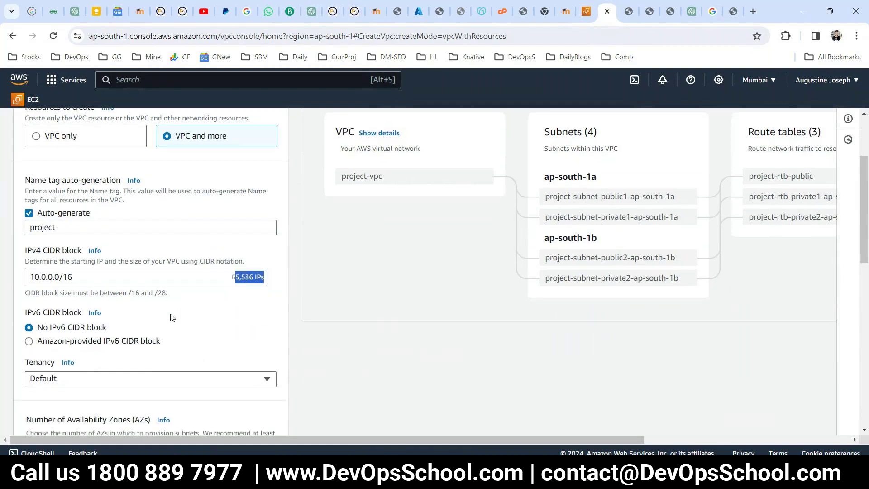
scroll(170, 316, down, 3)
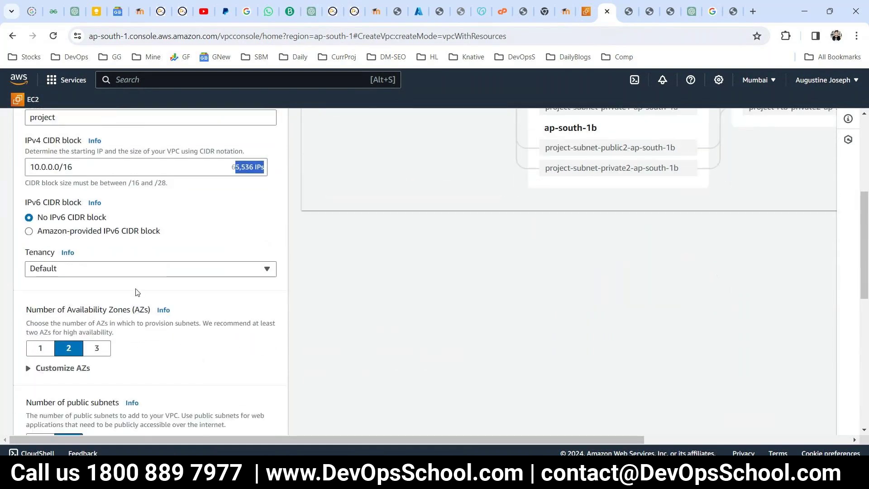
Try one Availability Zone to compare the previewed subnets, and restore the number of Availability Zones to 2
scroll(136, 292, down, 3)
scroll(120, 293, up, 1)
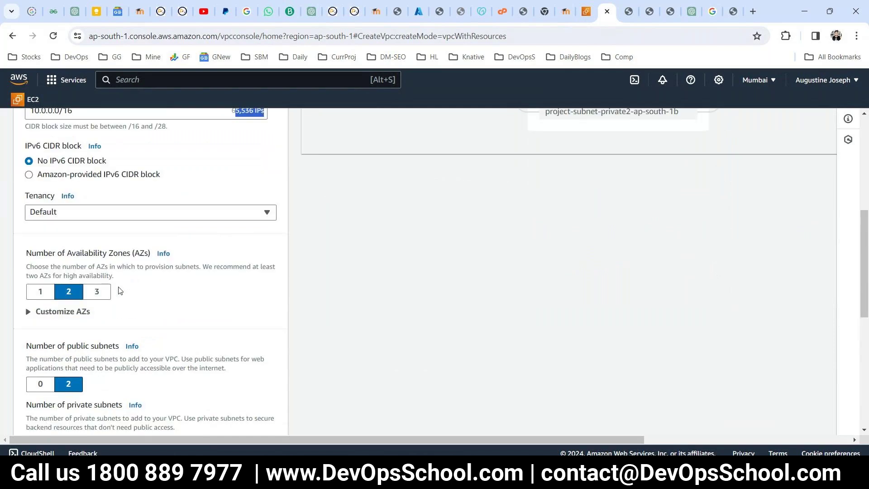
click(40, 291)
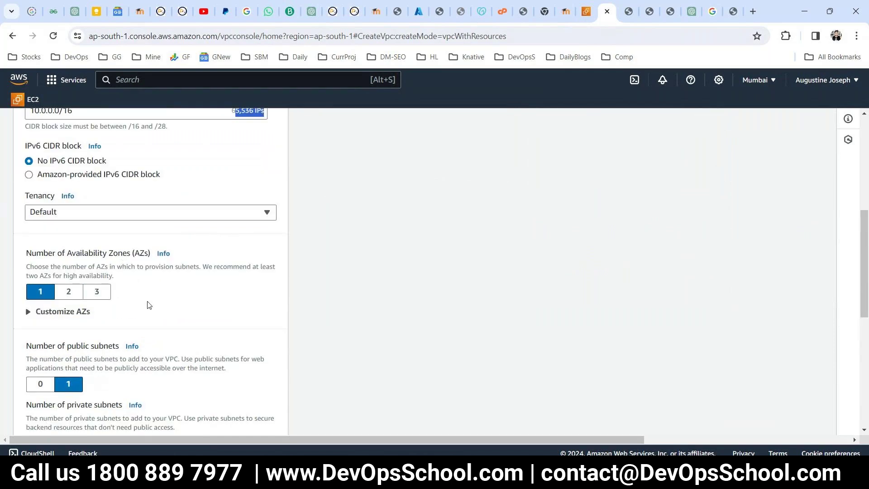
scroll(149, 304, up, 5)
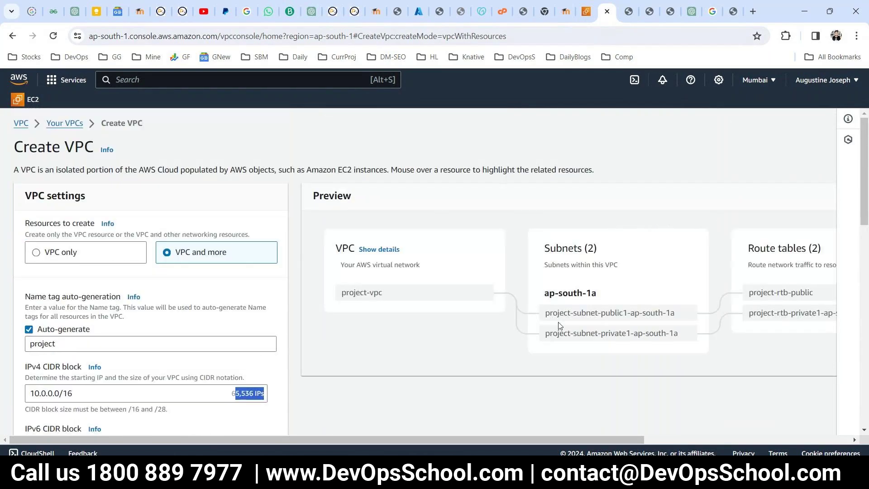
scroll(202, 353, down, 5)
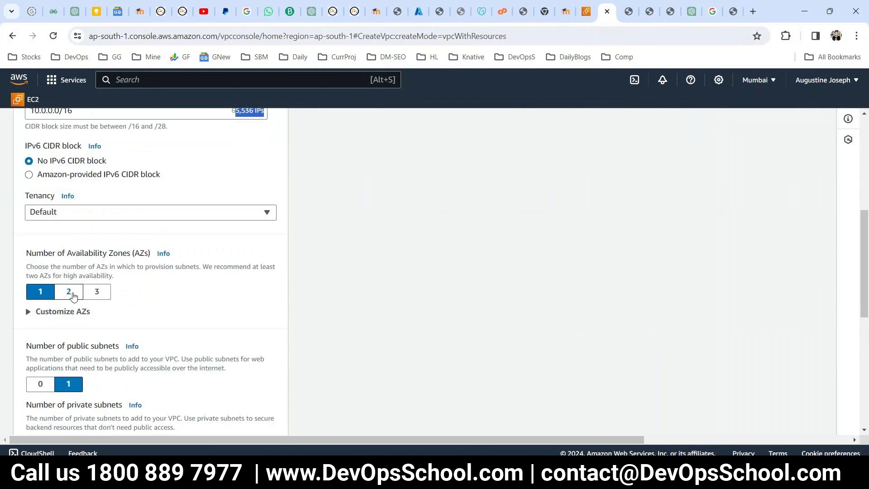
click(76, 295)
Review the Availability Zone, public subnet and private subnet counts against the preview and the VPC architecture diagram
drag(72, 252, 129, 290)
scroll(129, 291, down, 3)
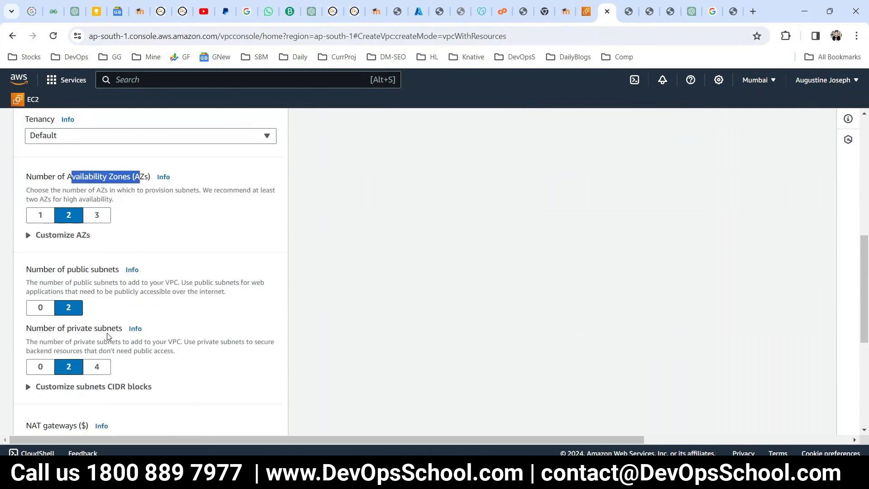
drag(76, 233, 125, 235)
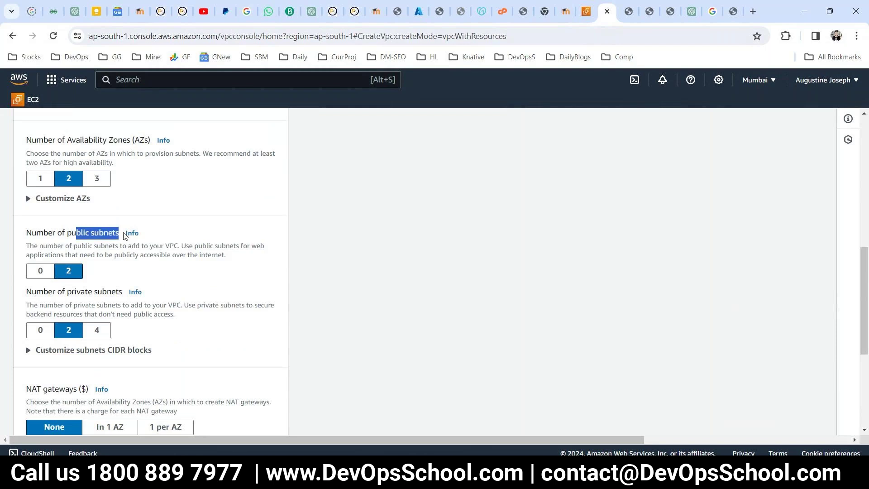
drag(107, 293, 78, 295)
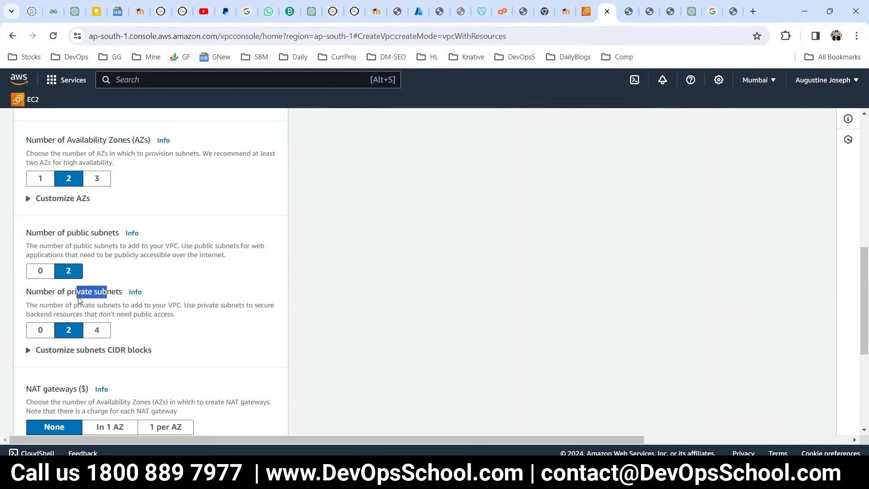
scroll(203, 324, up, 6)
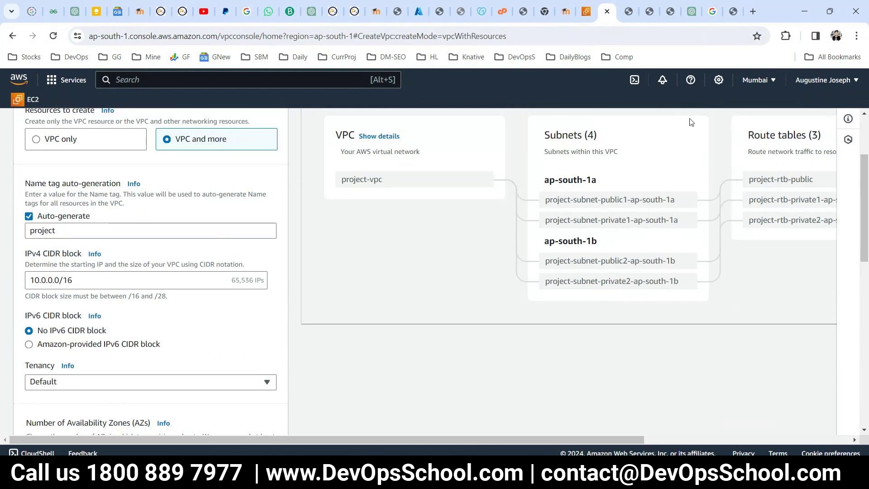
click(733, 12)
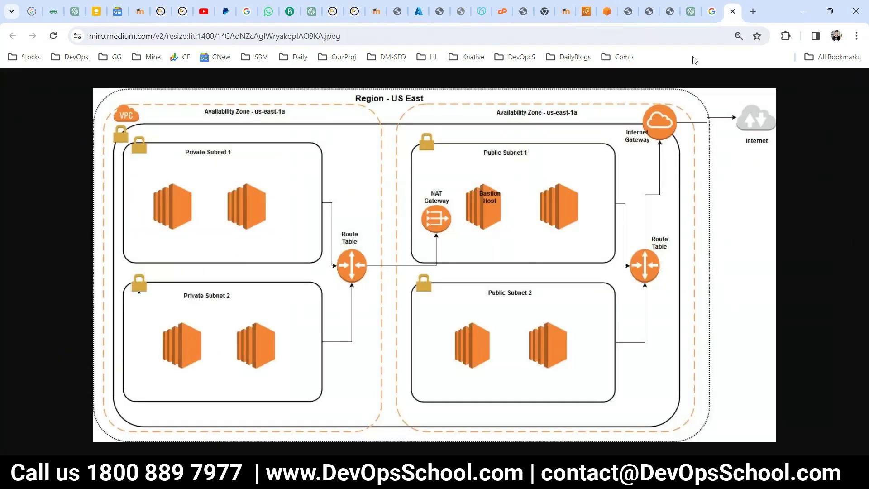
click(592, 13)
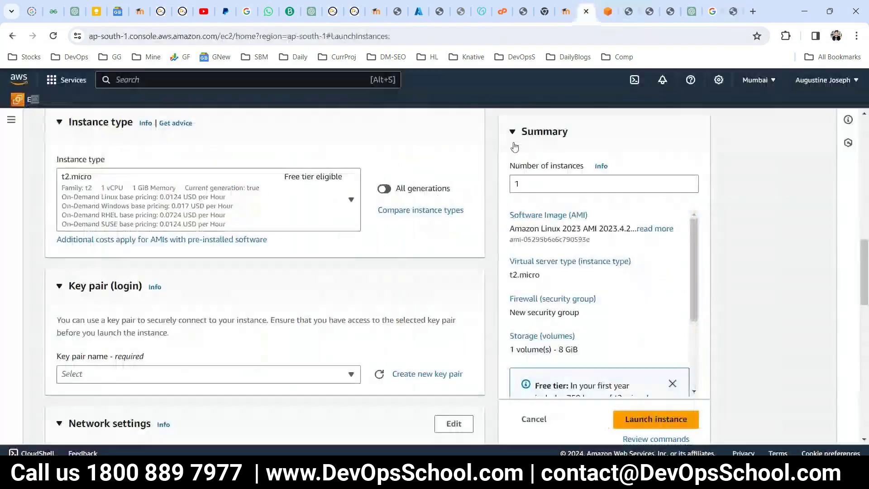
click(601, 14)
Review the NAT gateways option and its cost marker, and set the VPC endpoints to None
scroll(141, 334, down, 5)
scroll(141, 334, down, 3)
drag(32, 276, 59, 273)
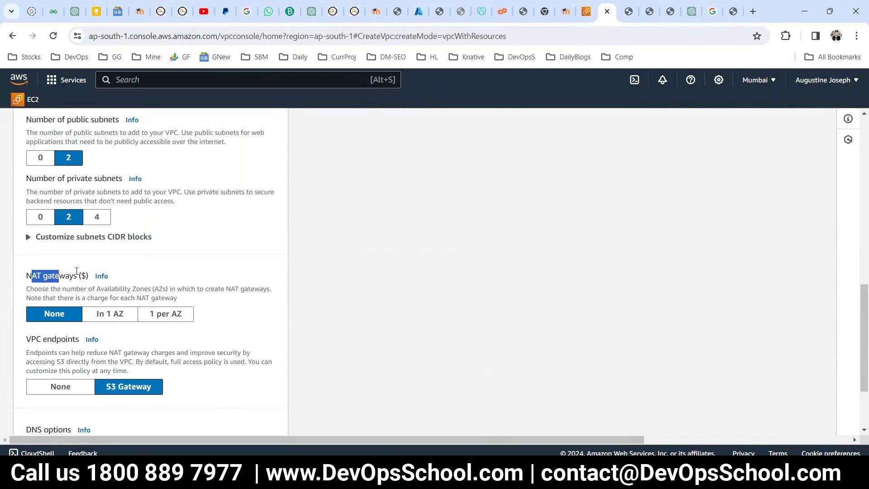
double_click(80, 275)
scroll(164, 312, up, 3)
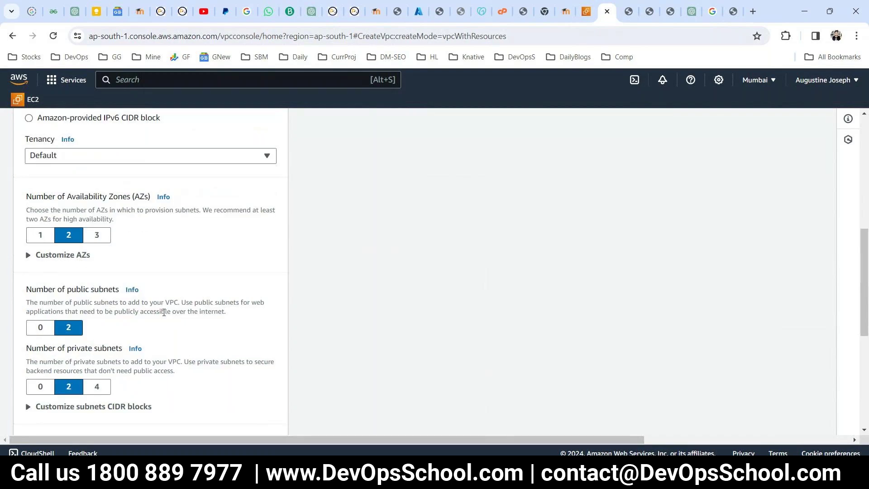
scroll(163, 312, down, 4)
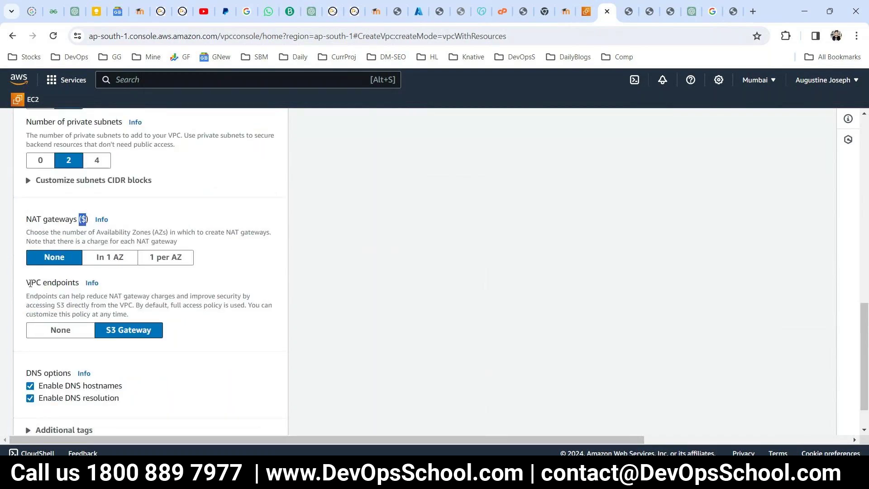
drag(72, 282, 41, 283)
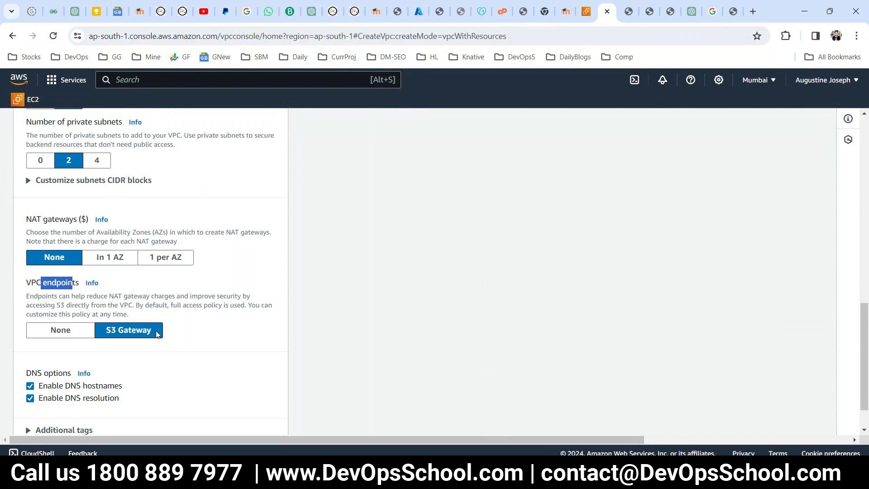
click(49, 334)
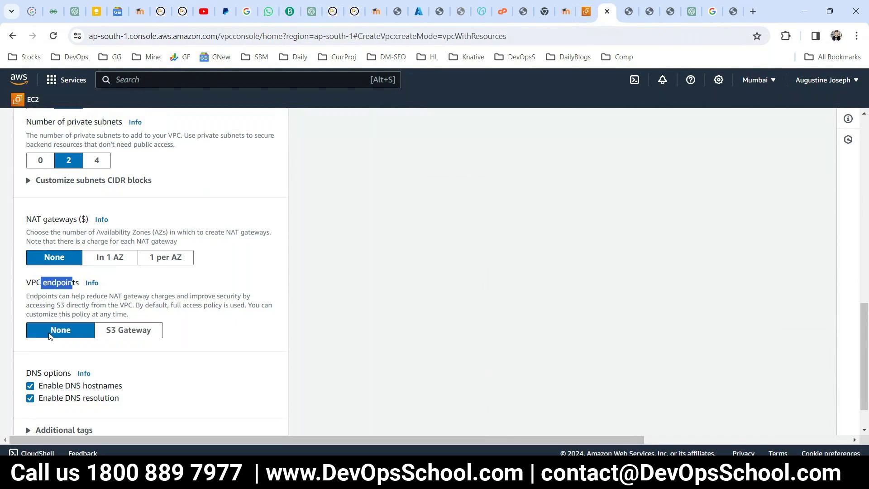
Check the DNS options and examine the resource preview from VPC and subnets through route tables to network connections
scroll(50, 336, down, 1)
scroll(51, 336, down, 1)
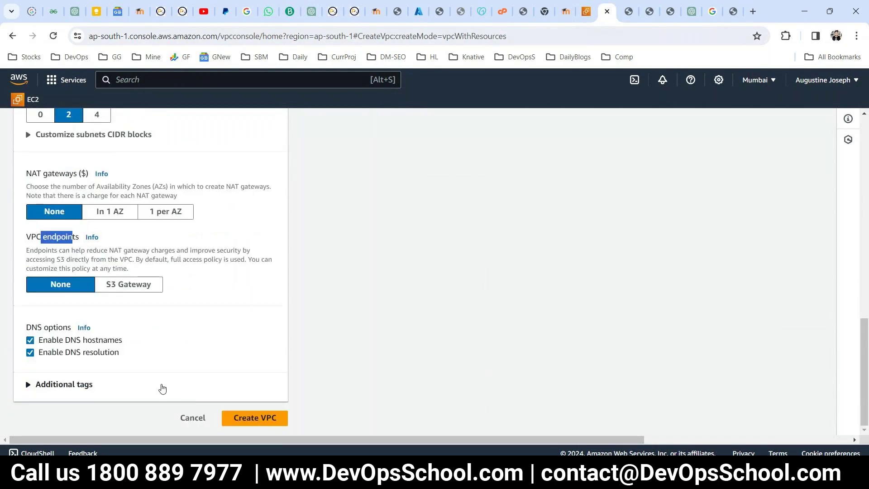
scroll(167, 368, up, 3)
scroll(167, 368, up, 10)
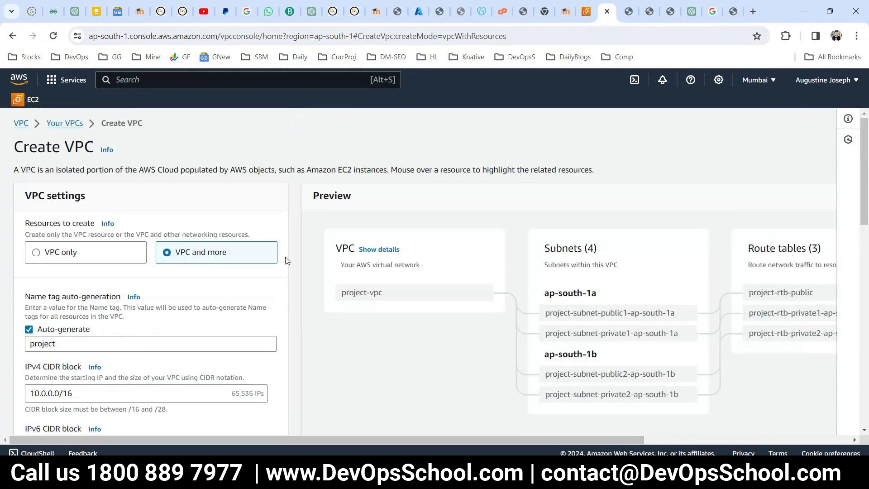
key(ctrl+minus)
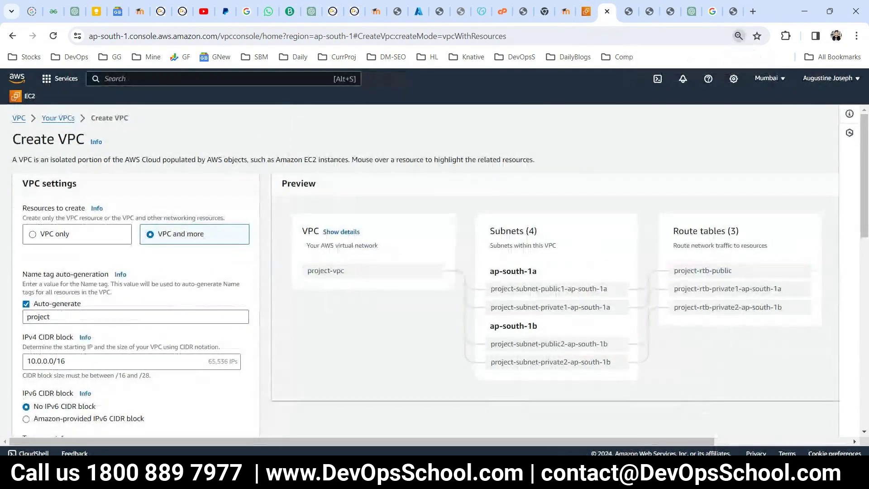
drag(475, 439, 620, 441)
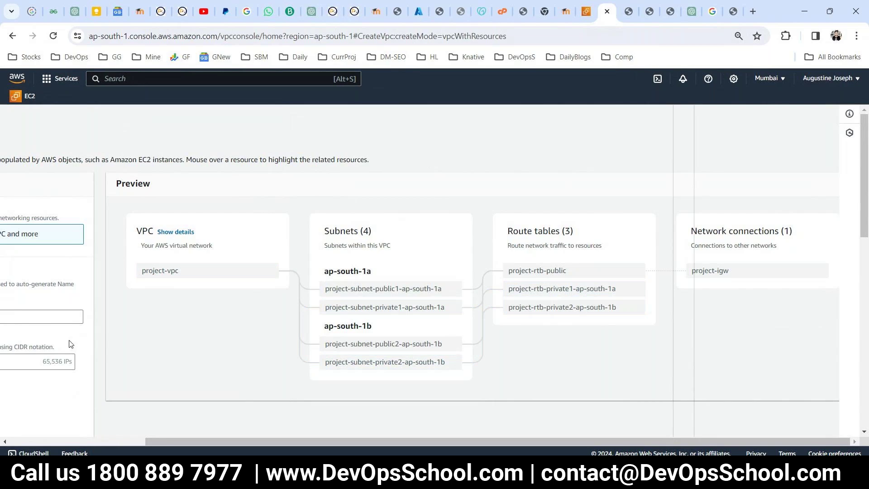
scroll(71, 344, down, 2)
scroll(71, 344, down, 1)
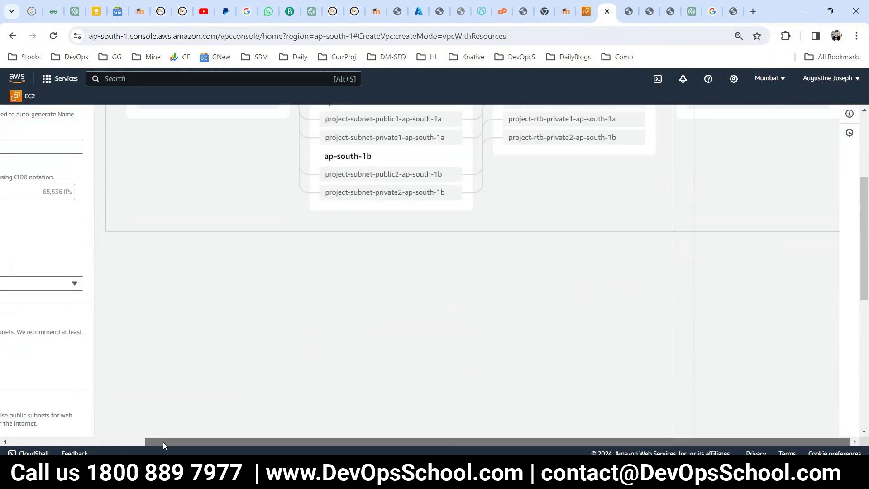
Try a NAT gateway in 1 AZ and inspect the resulting network connections in the resource preview
drag(163, 441, 2, 423)
scroll(36, 339, down, 2)
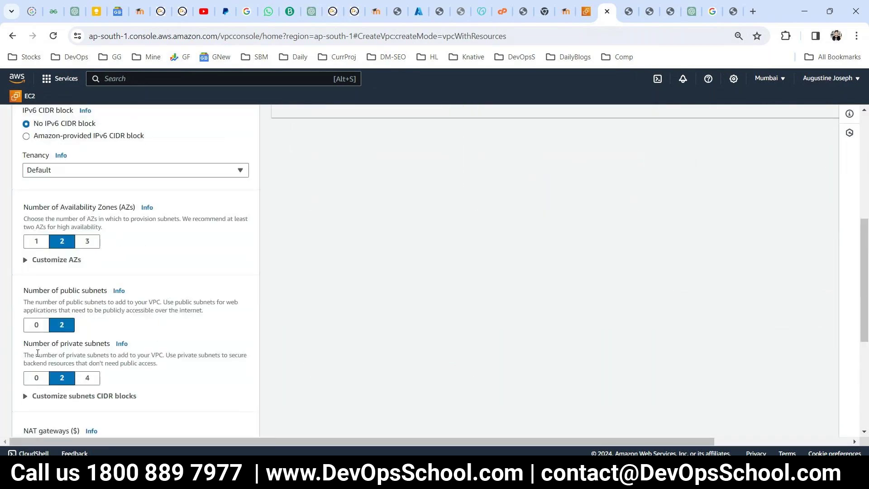
scroll(36, 328, down, 2)
scroll(33, 359, down, 1)
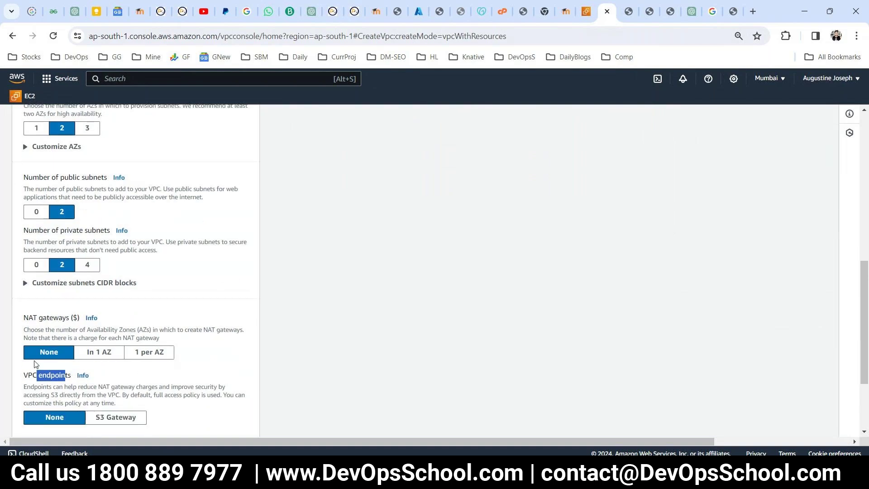
click(99, 356)
scroll(531, 343, up, 3)
scroll(531, 344, up, 4)
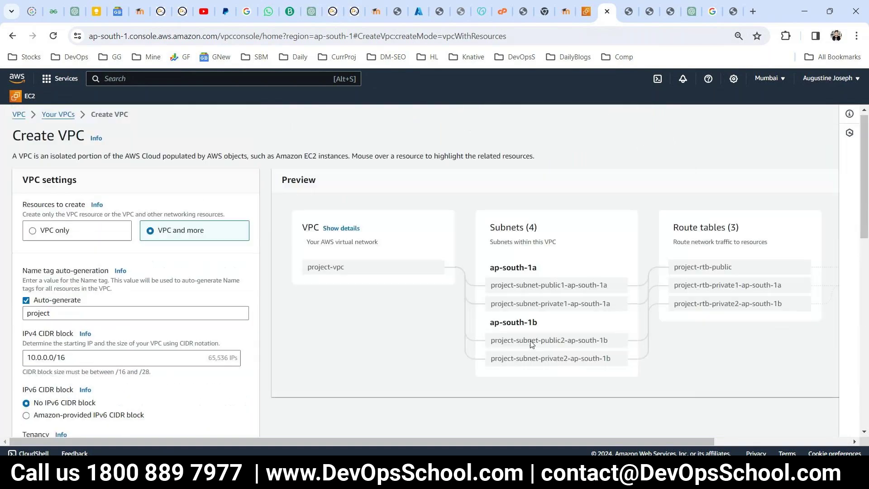
drag(602, 441, 742, 442)
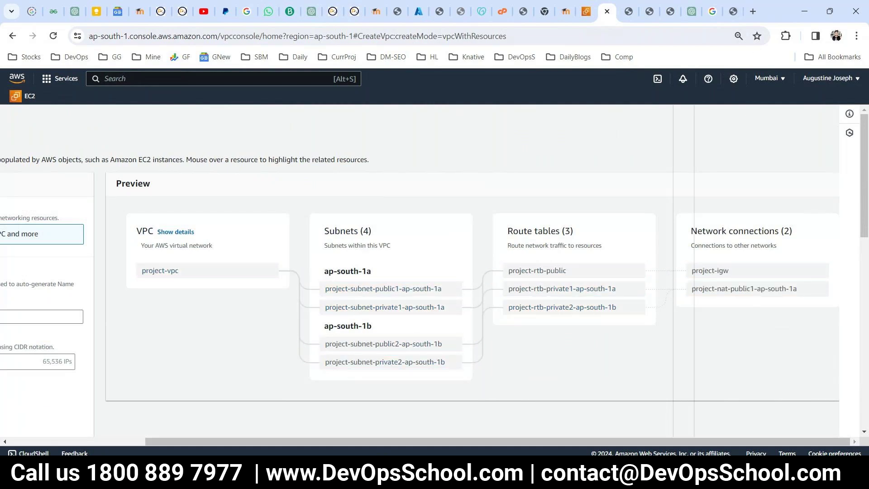
Switch to the VPC architecture diagram in Snipping Tool, circle the NAT Gateway, and trace the instances of both private subnets through the route table to it
key(alt+Tab)
mouse_move(436, 161)
mouse_down()
mouse_move(446, 213)
mouse_move(435, 171)
mouse_up()
drag(489, 115, 487, 117)
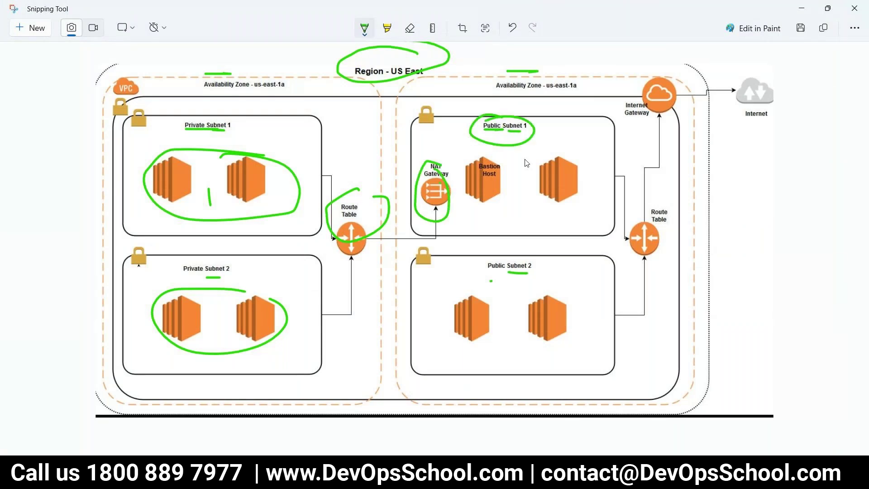
mouse_move(450, 151)
mouse_down()
mouse_move(435, 152)
mouse_move(400, 199)
mouse_move(433, 190)
mouse_move(304, 185)
mouse_up()
drag(377, 233, 268, 303)
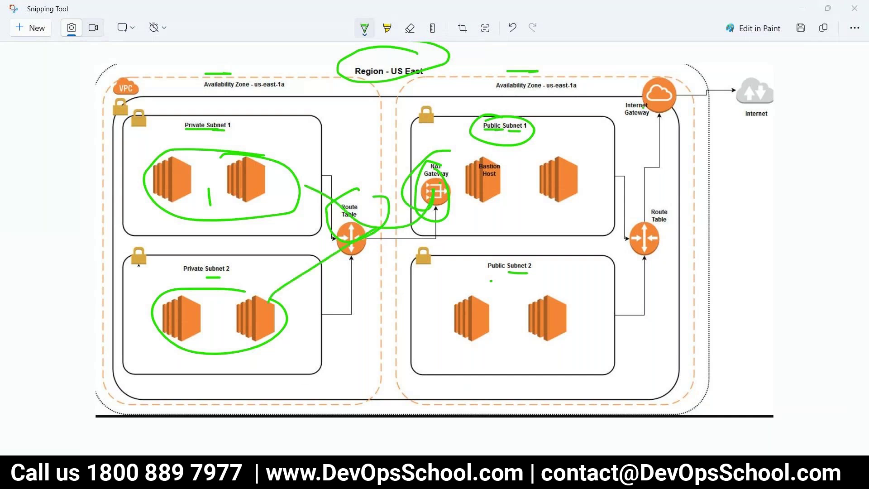
click(281, 452)
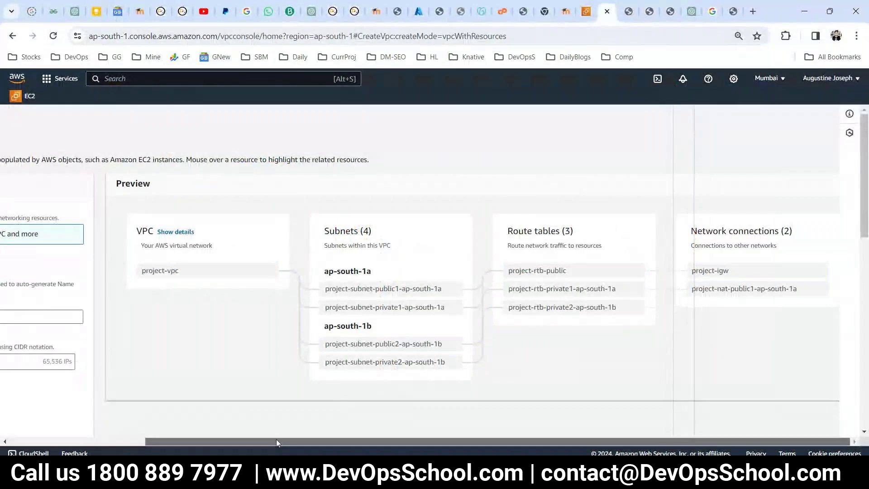
Set the NAT gateways back to None in the VPC creation form and highlight the VPC endpoints option
drag(276, 439, 140, 440)
scroll(47, 336, down, 6)
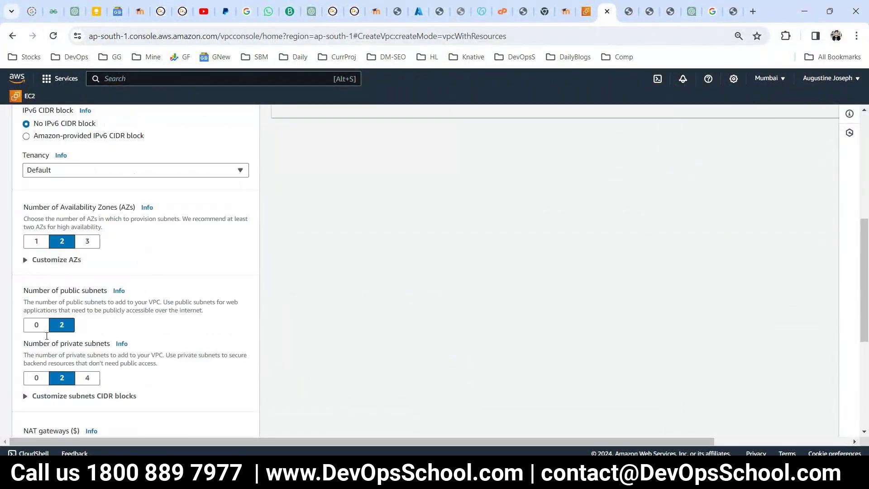
scroll(103, 335, down, 3)
click(48, 352)
drag(38, 375, 65, 374)
Create the VPC with its networking resources, review the creation workflow, and open the details of project-vpc
scroll(118, 338, down, 3)
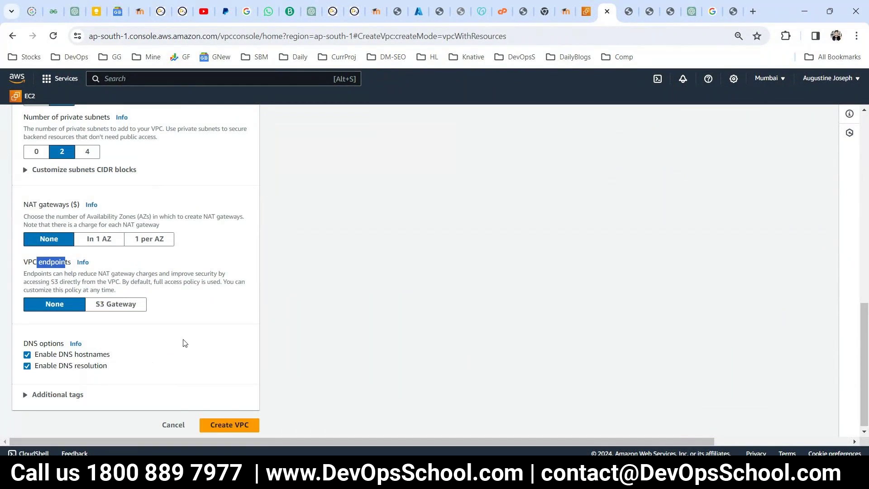
scroll(184, 341, up, 2)
scroll(184, 344, down, 2)
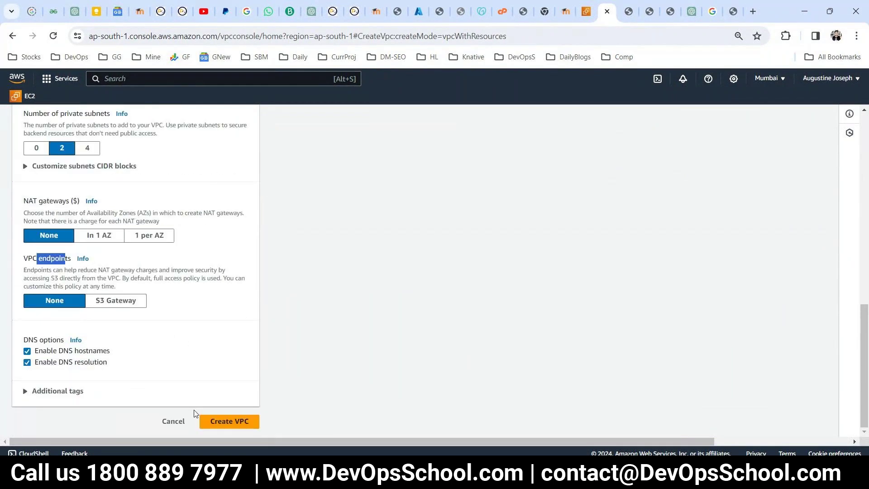
click(226, 421)
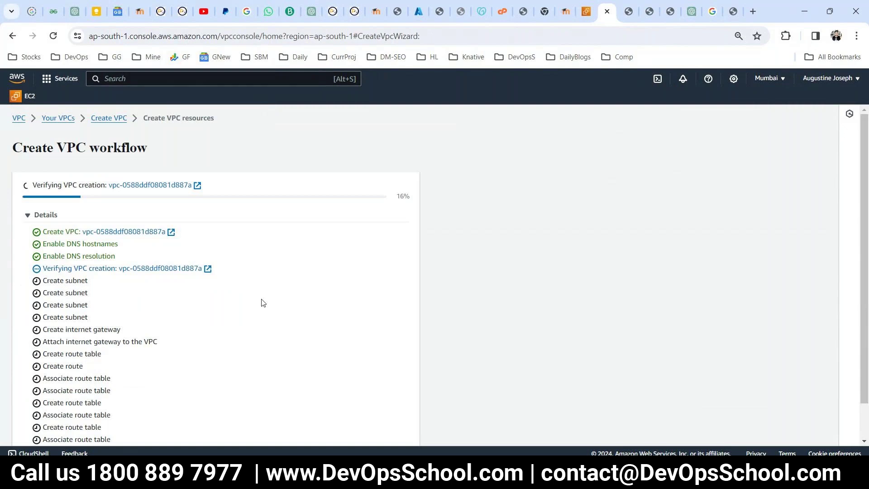
scroll(261, 299, down, 1)
drag(147, 414, 24, 168)
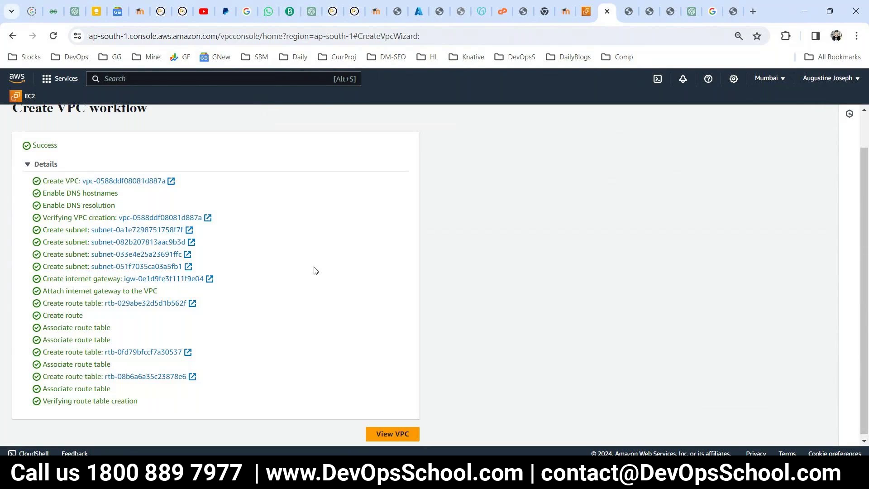
click(380, 439)
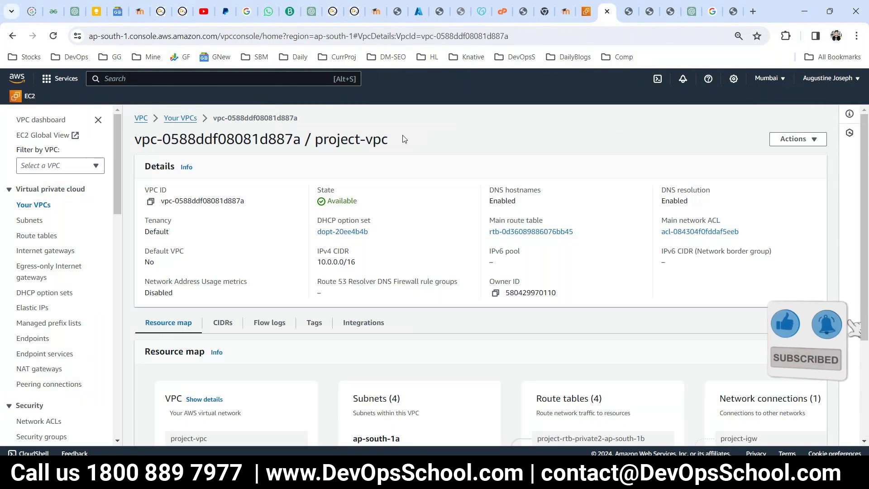
drag(404, 139, 314, 140)
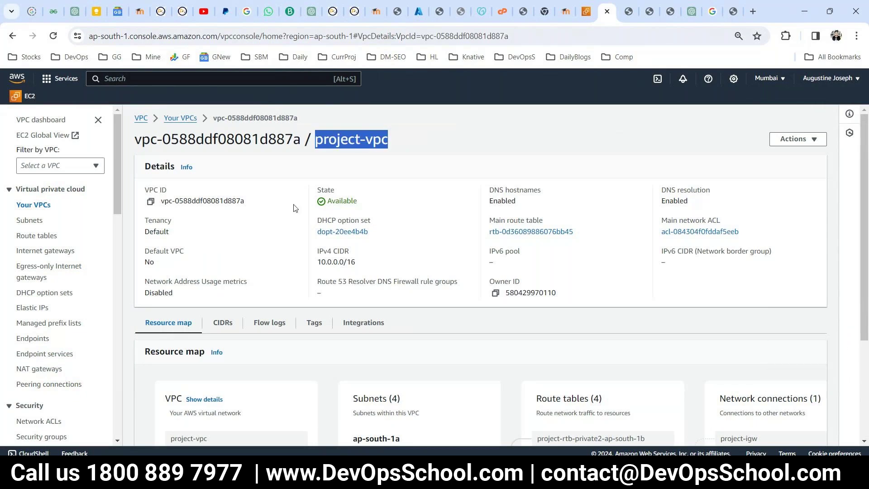
Go to the EC2 instances page and start launching a new instance
click(586, 11)
click(479, 423)
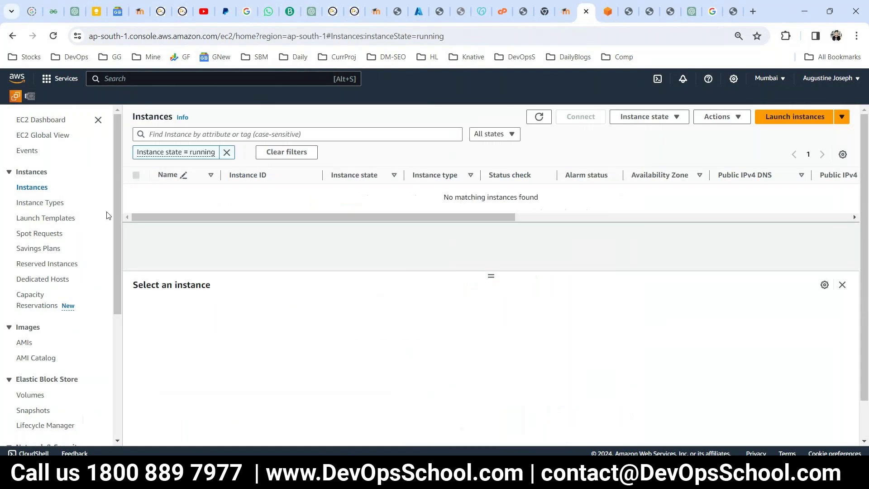
click(59, 81)
click(560, 227)
click(772, 117)
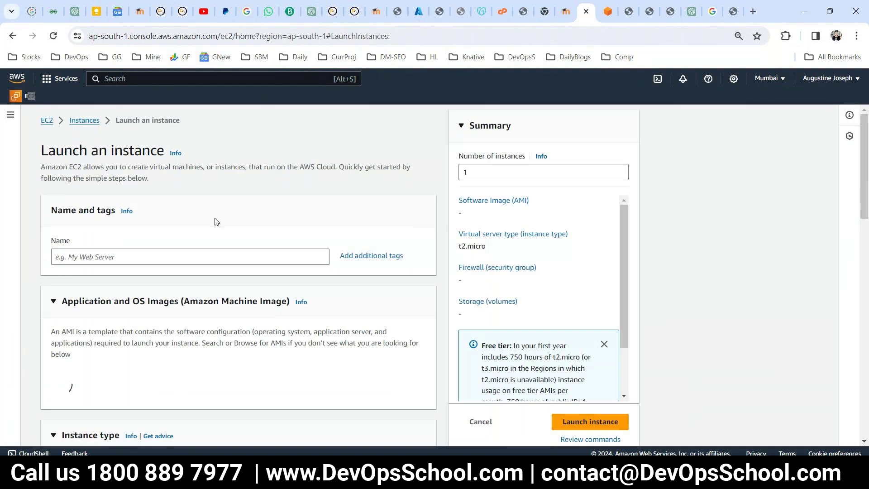
Edit the instance's network settings to use project-vpc as its VPC, and list the subnets available in it
scroll(176, 250, down, 4)
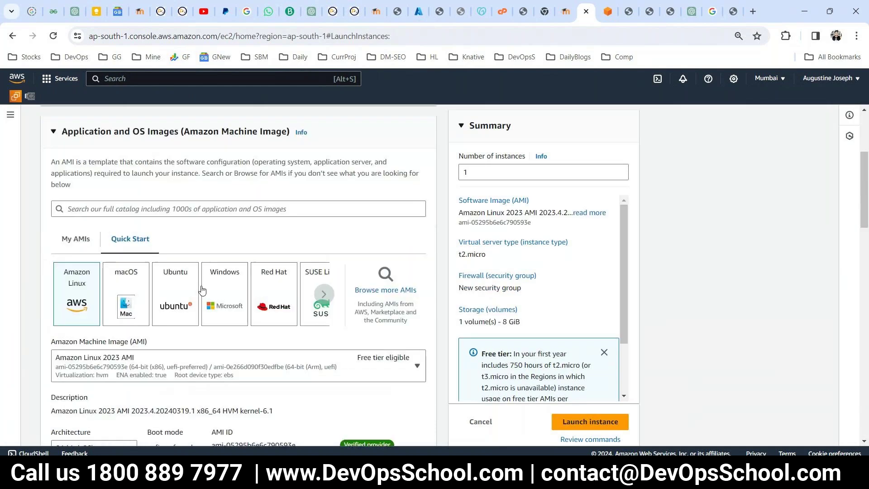
scroll(201, 301, down, 7)
scroll(201, 301, down, 7)
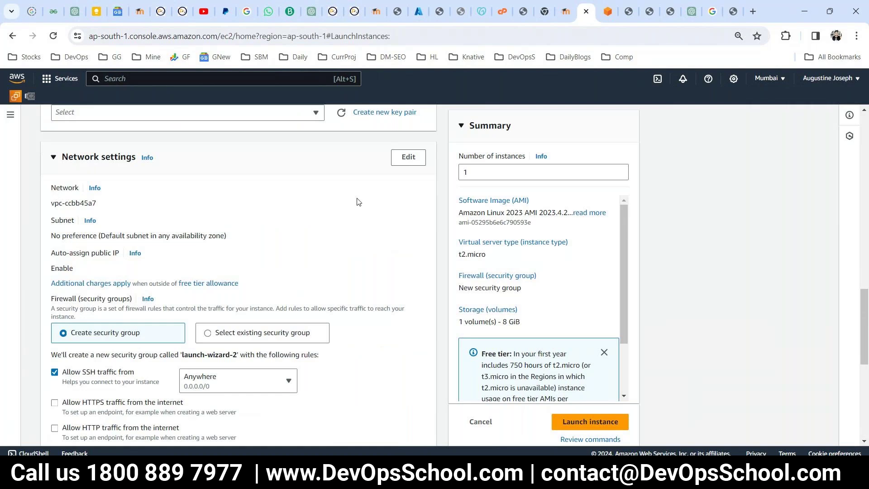
click(400, 160)
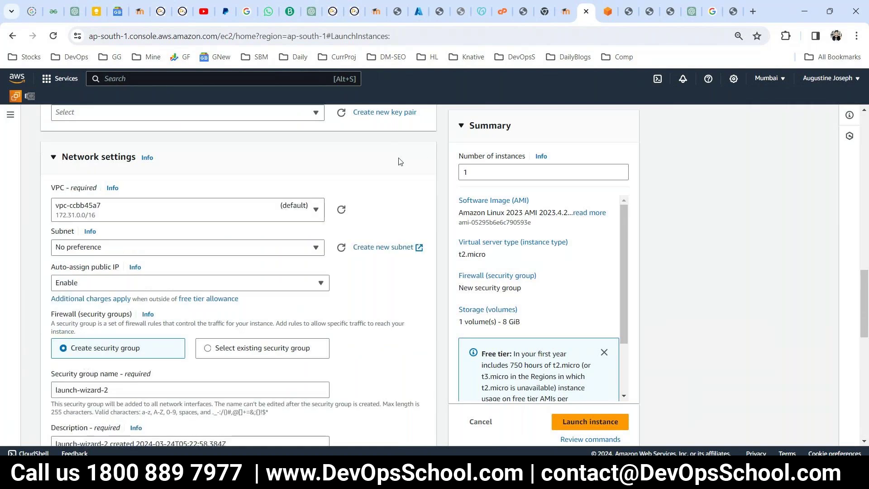
click(176, 212)
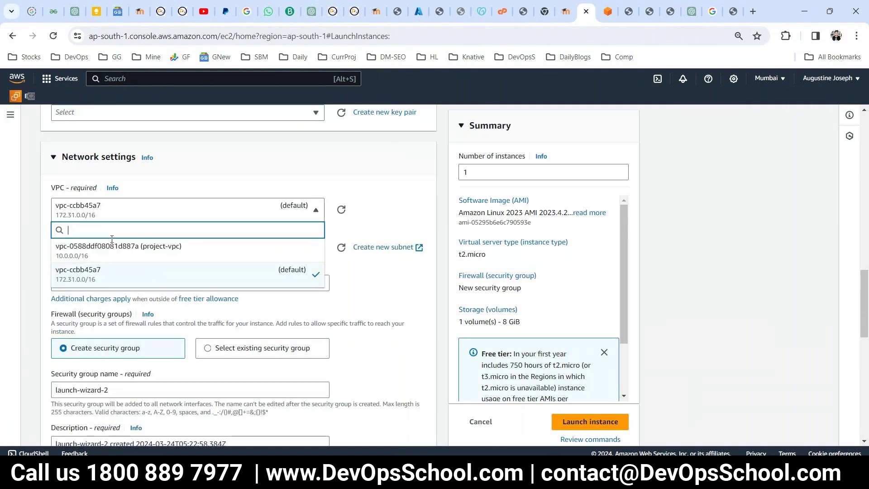
click(98, 253)
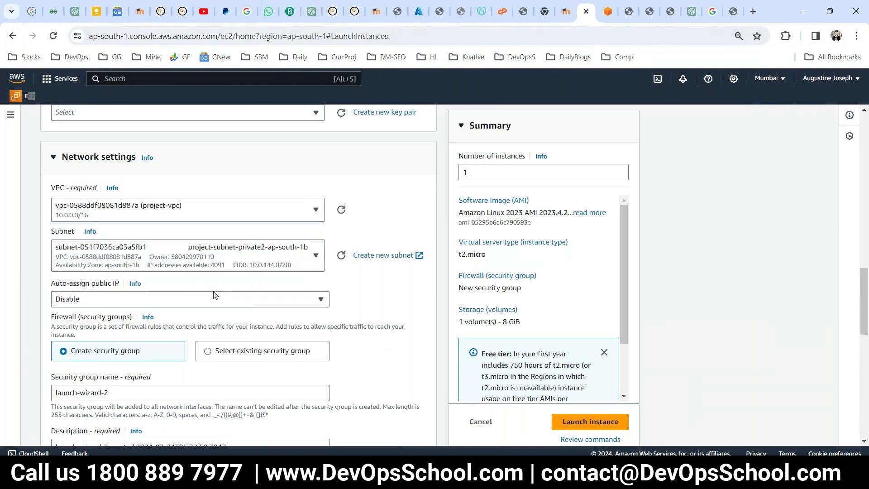
click(131, 255)
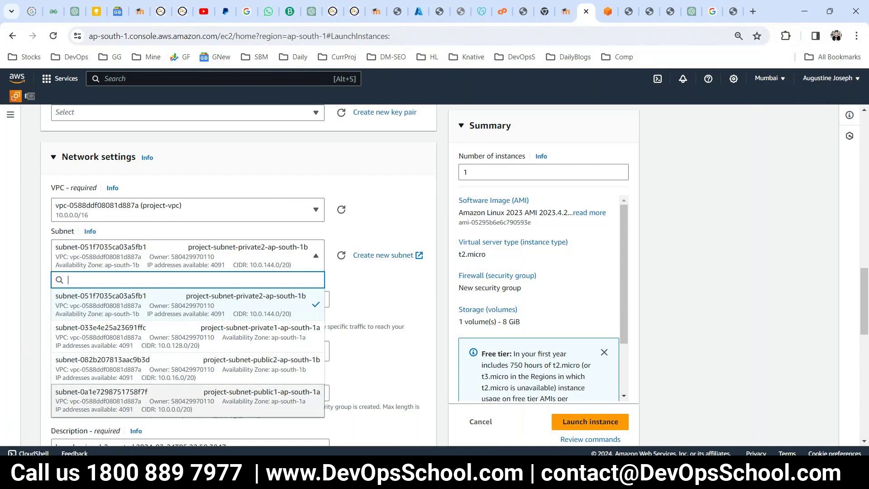
Switch to the AWS notes in Notepad and highlight efs and the networking entries VPC, SUBNET, Routetable and igw
click(491, 478)
mouse_move(581, 432)
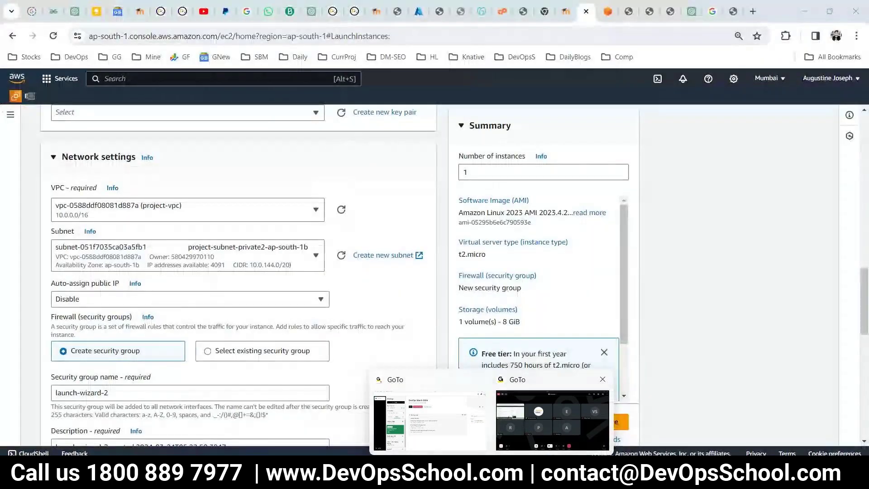
click(287, 476)
click(310, 284)
click(175, 261)
drag(174, 263, 150, 260)
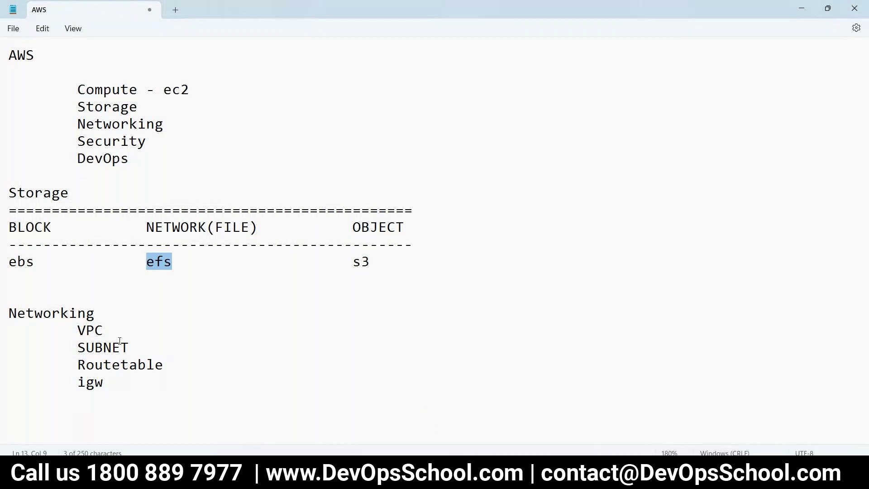
drag(113, 399, 76, 337)
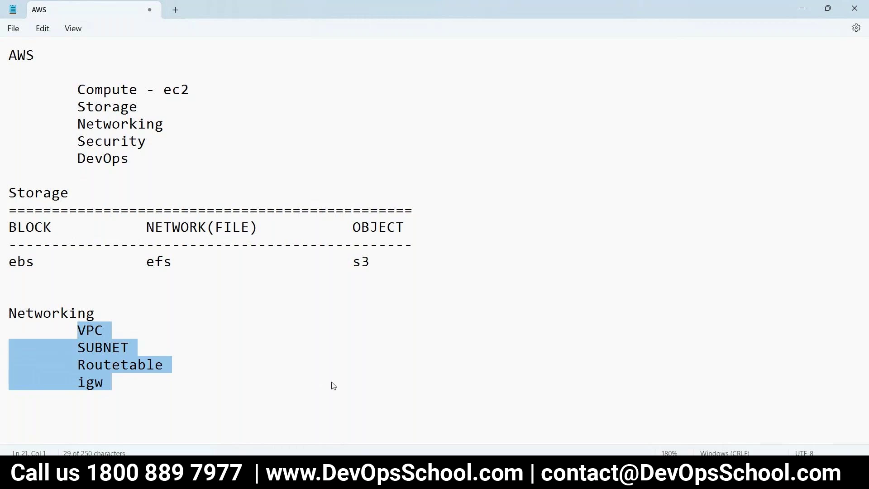
Return to the AWS console and go from the instance launch form to the list of VPCs
key(alt+Tab)
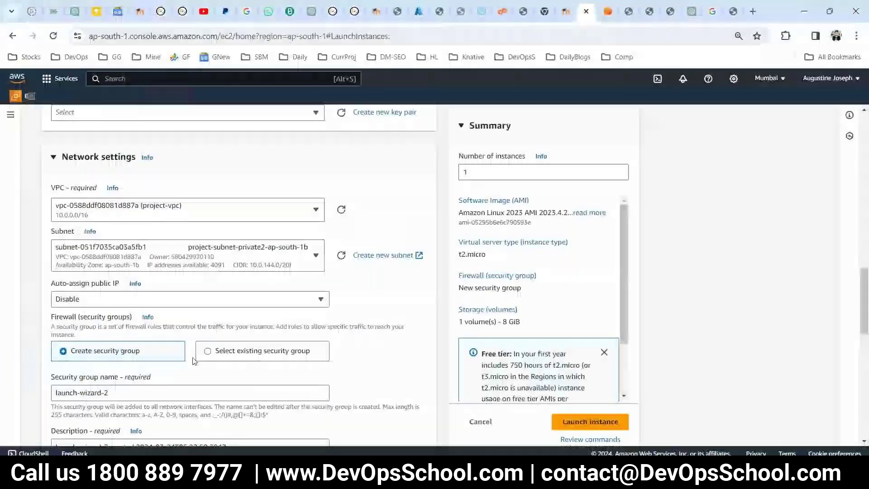
scroll(646, 248, up, 10)
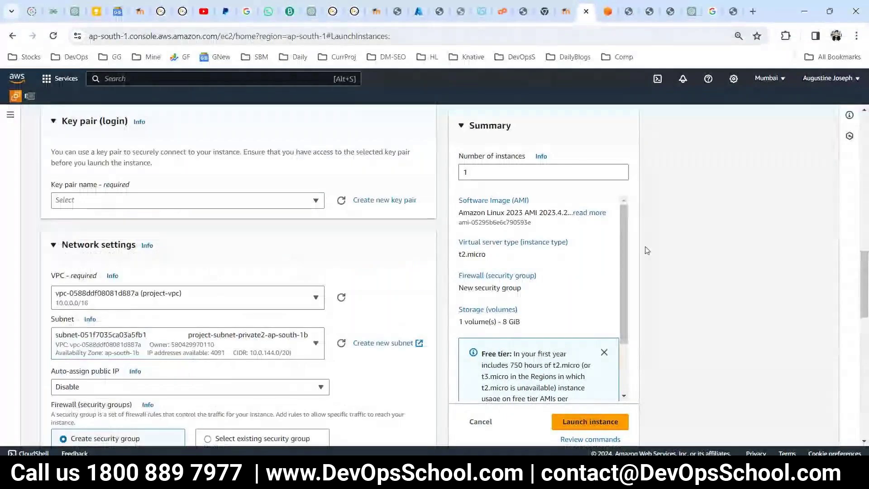
scroll(276, 249, up, 4)
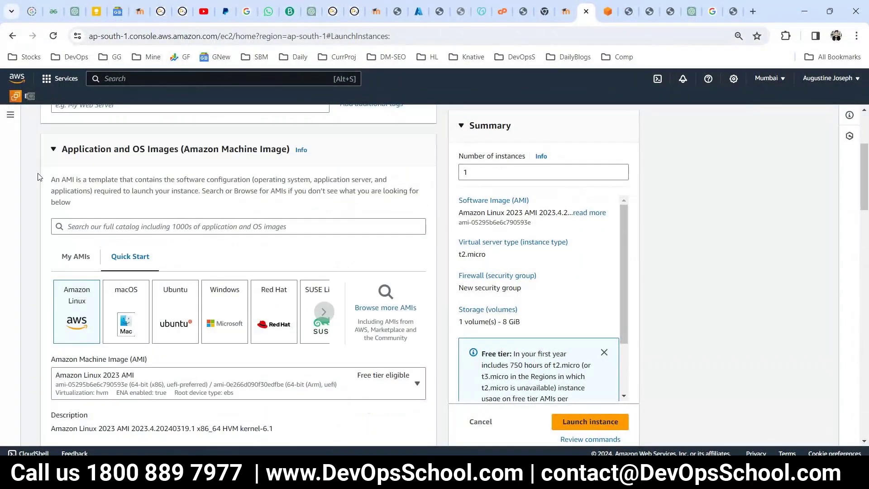
scroll(39, 177, up, 3)
key(ctrl+Tab)
click(34, 205)
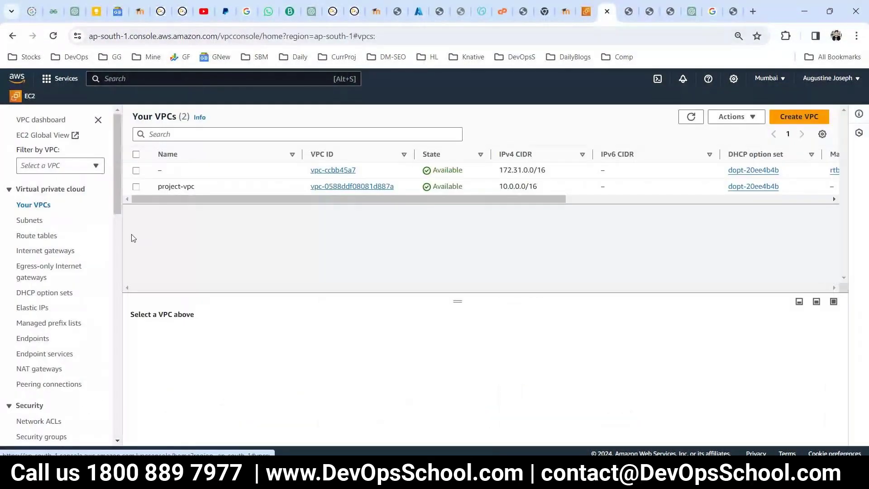
Delete project-vpc together with its associated resources, confirming with "delete", and open the list of subnets
click(136, 187)
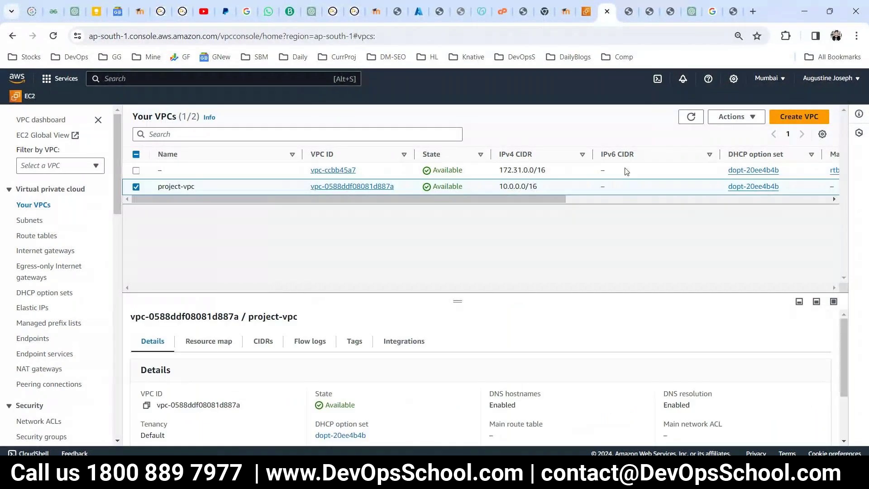
click(734, 119)
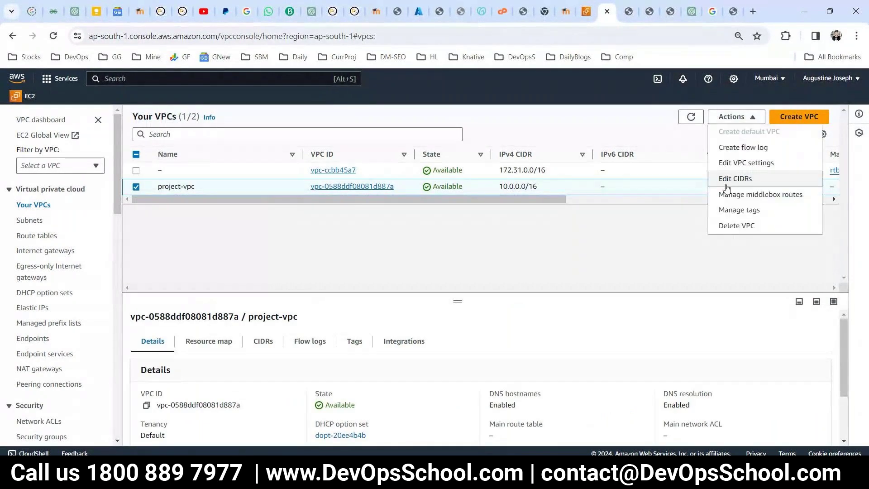
click(725, 226)
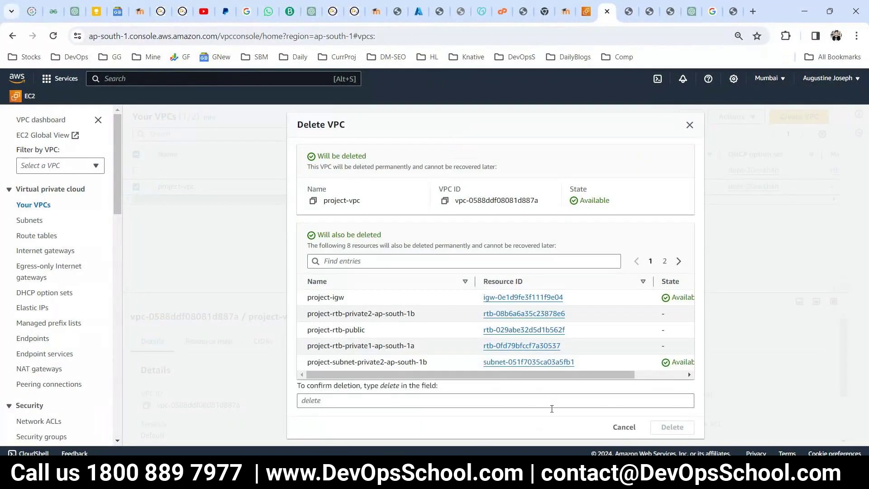
click(495, 398)
text(delete)
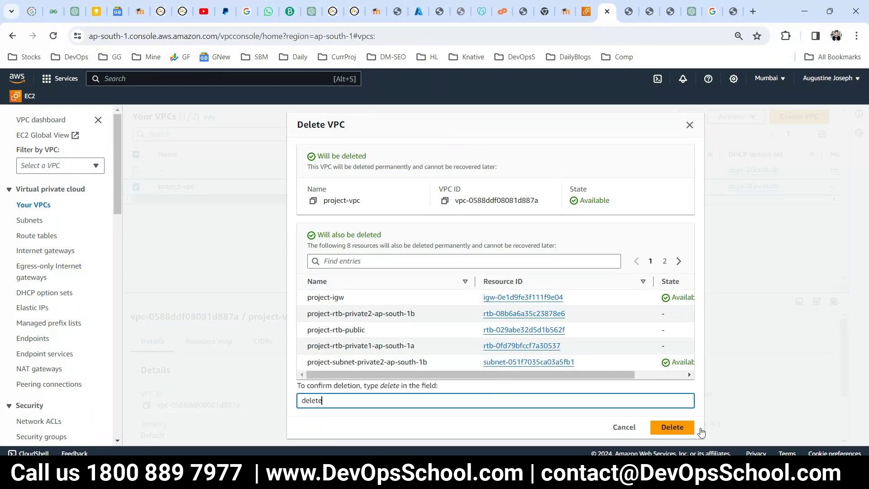
click(671, 427)
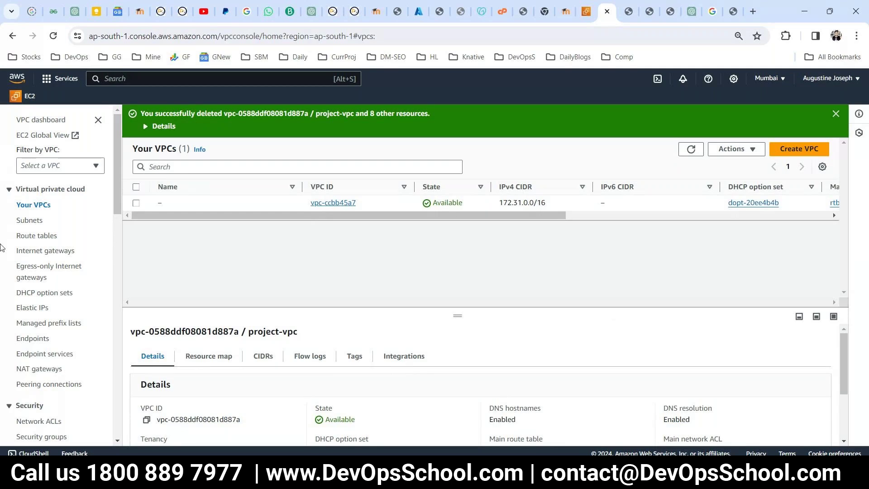
click(32, 220)
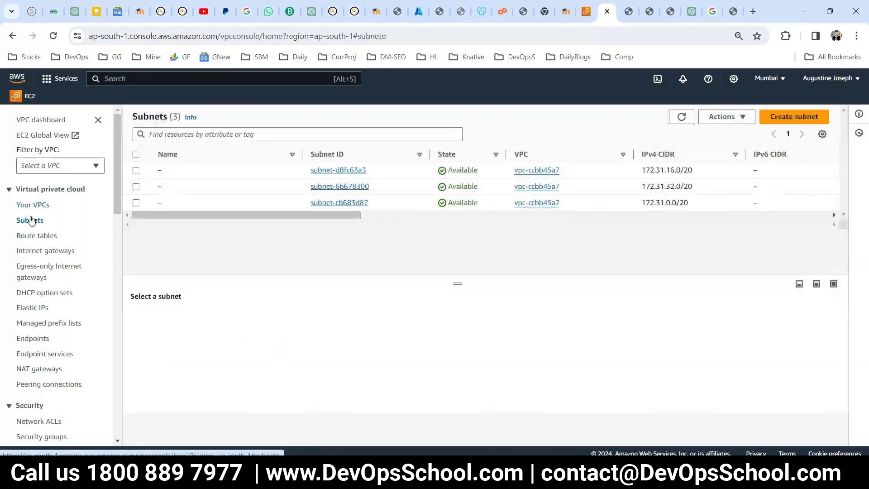
Look through the VPC console's route tables, internet gateways, Elastic IPs, endpoints and endpoint services for leftover resources
click(41, 235)
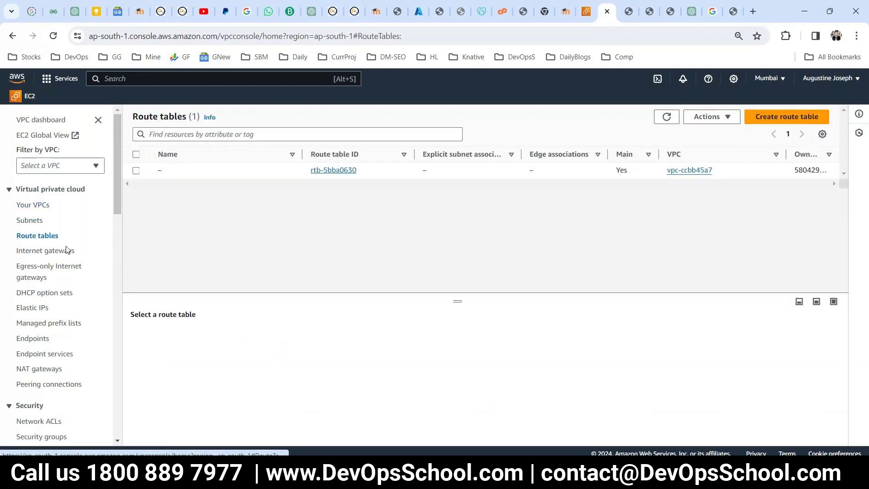
click(66, 251)
click(34, 309)
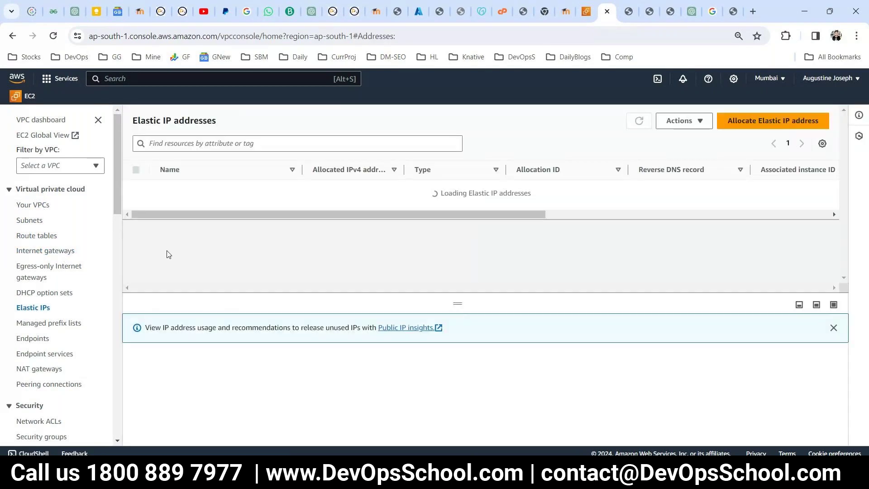
click(32, 341)
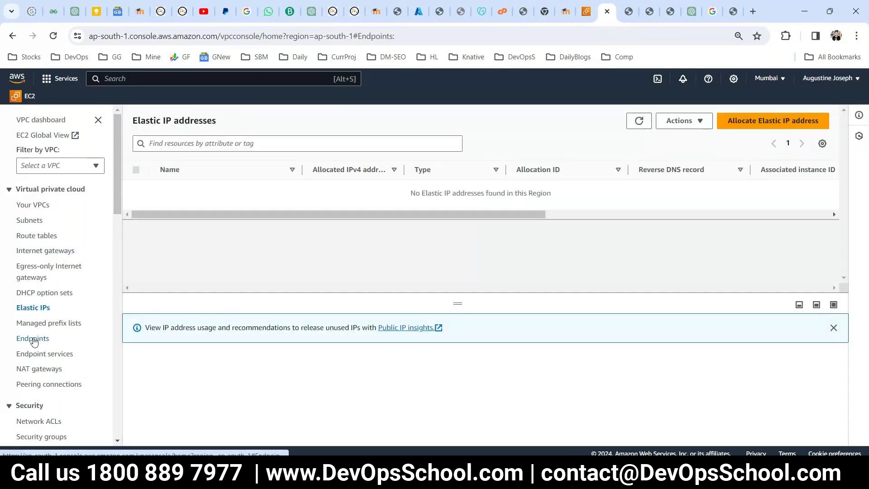
click(37, 354)
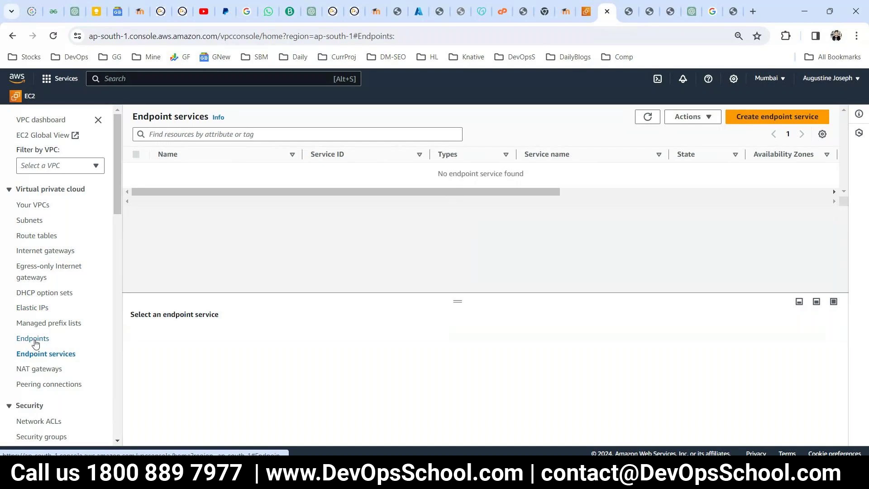
click(31, 339)
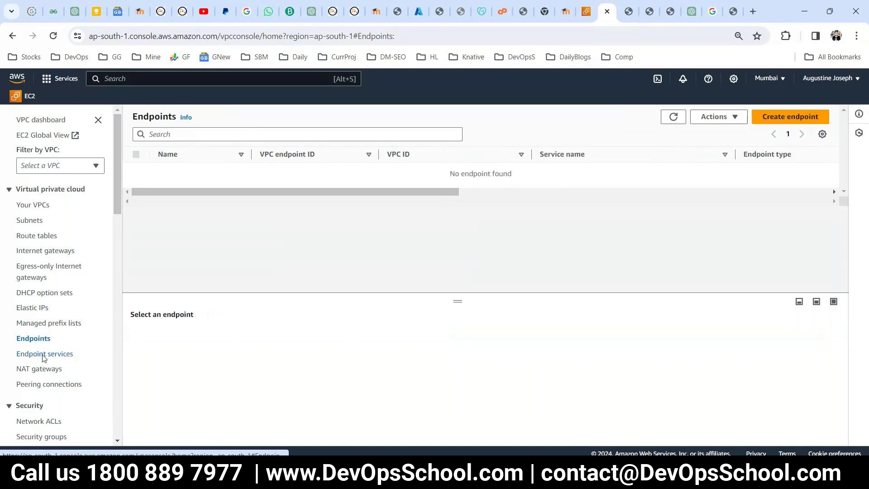
click(43, 356)
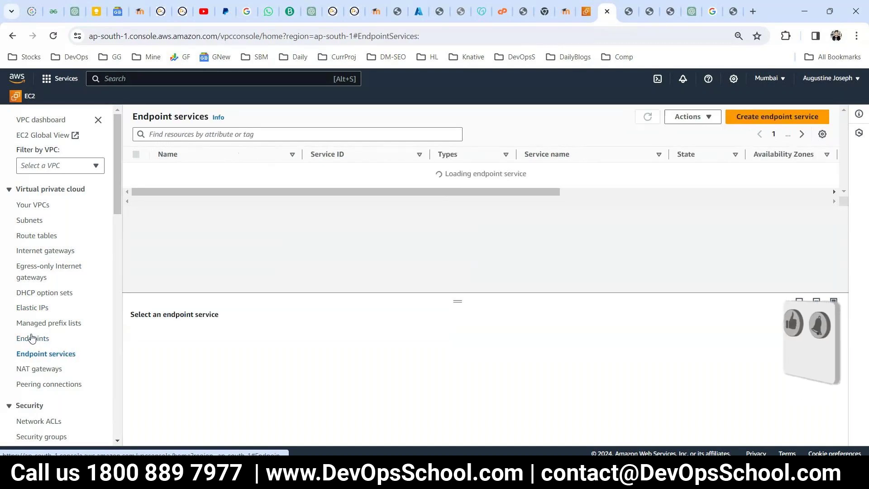
Check the NAT gateways and peering connections, look over the remaining VPC resource categories, and return to the list of VPCs
click(47, 367)
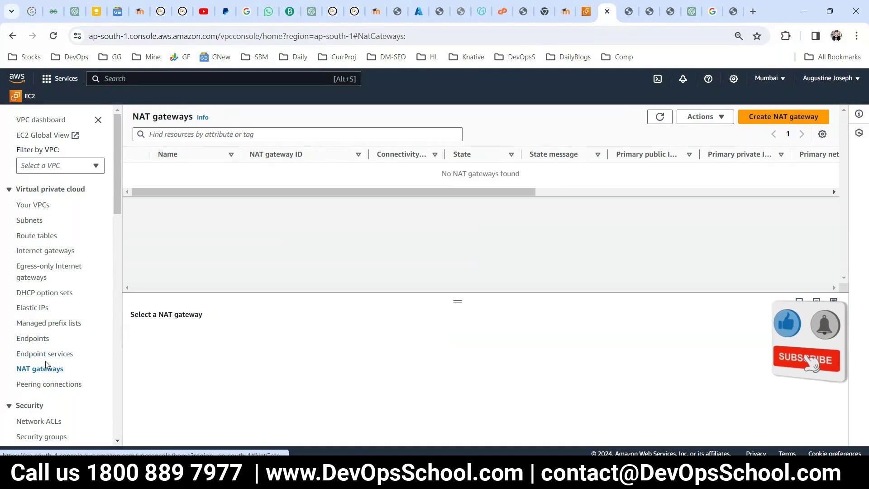
scroll(56, 326, down, 1)
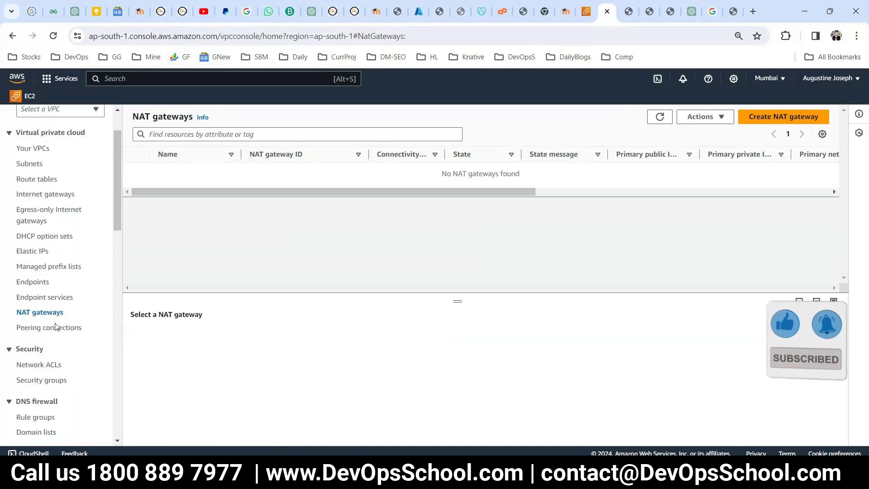
click(51, 329)
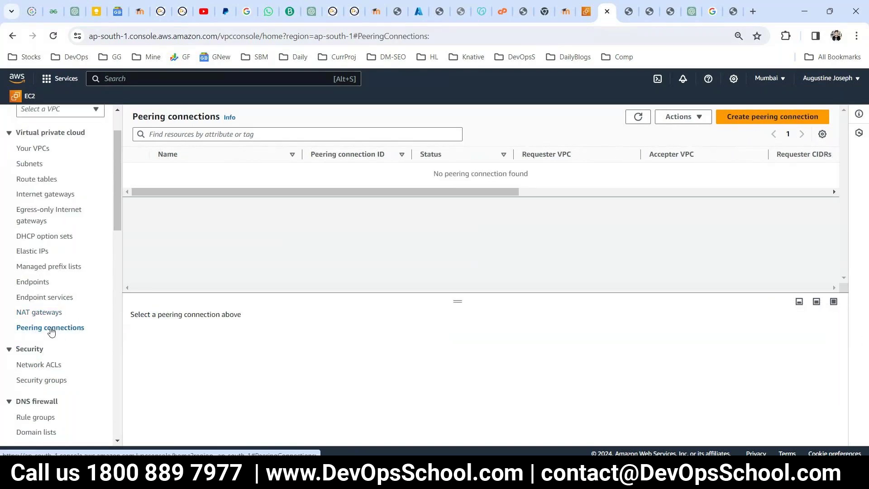
scroll(60, 380, down, 1)
scroll(61, 380, down, 8)
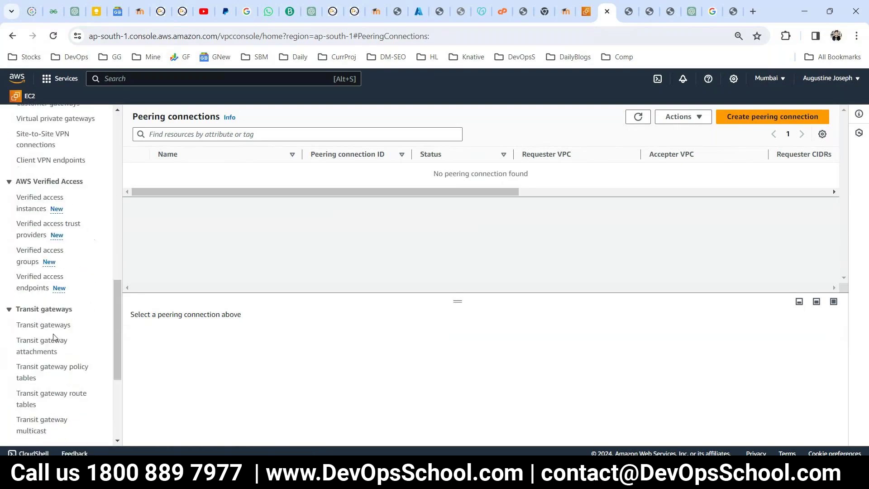
scroll(54, 339, up, 9)
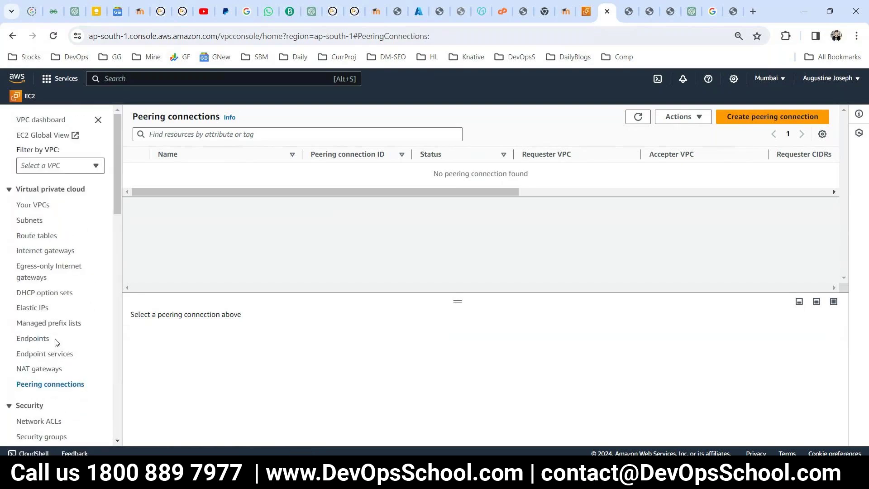
click(20, 206)
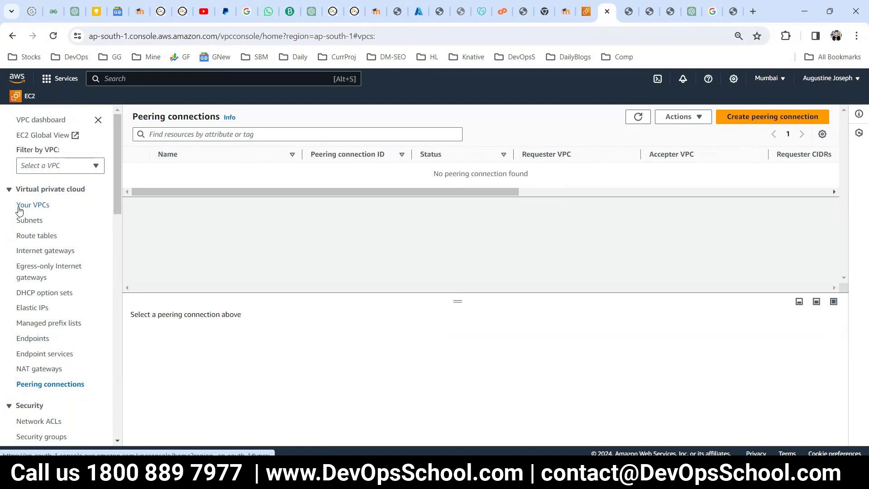
Switch to the AWS notes in Notepad and insert a blank line between Networking and Security in the topic list
key(alt+Tab)
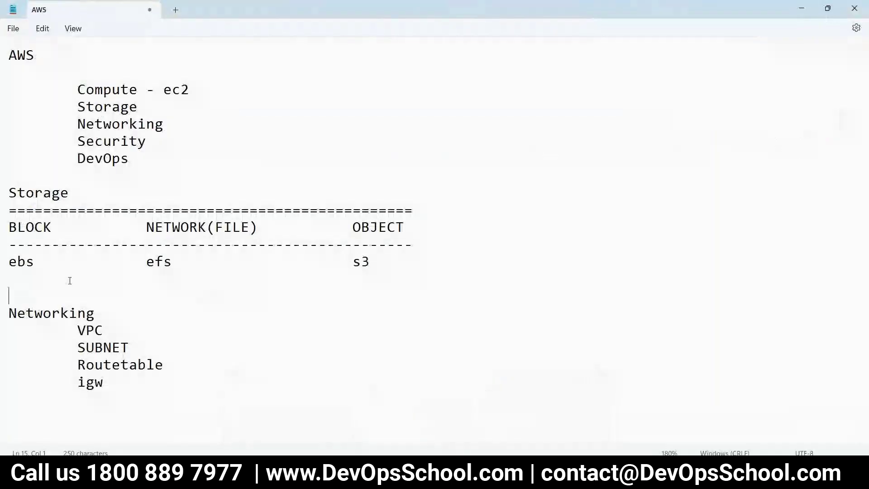
drag(163, 124, 87, 109)
click(172, 129)
key(Return)
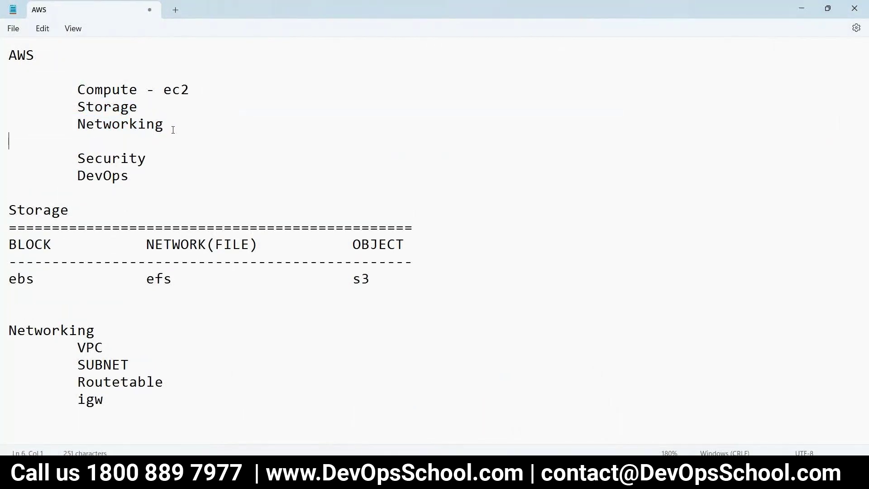
Highlight the Security and DevOps entries in the topic list, first individually and finally both together
drag(150, 160, 65, 147)
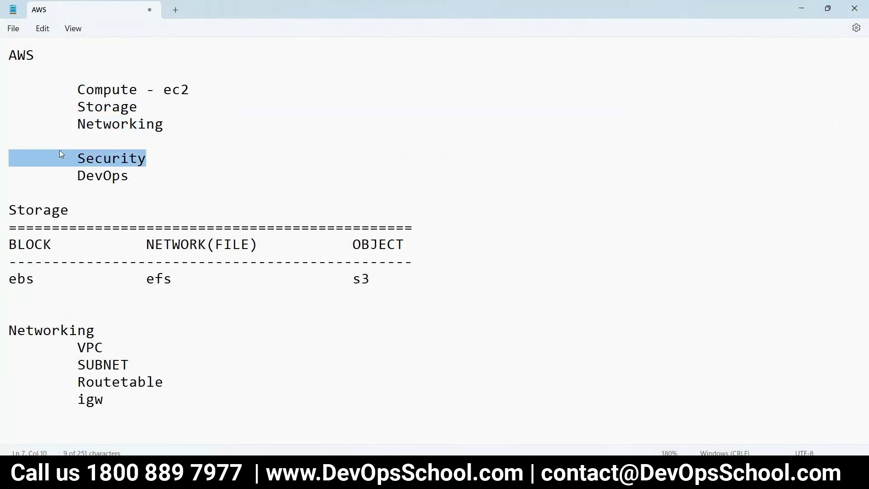
double_click(107, 180)
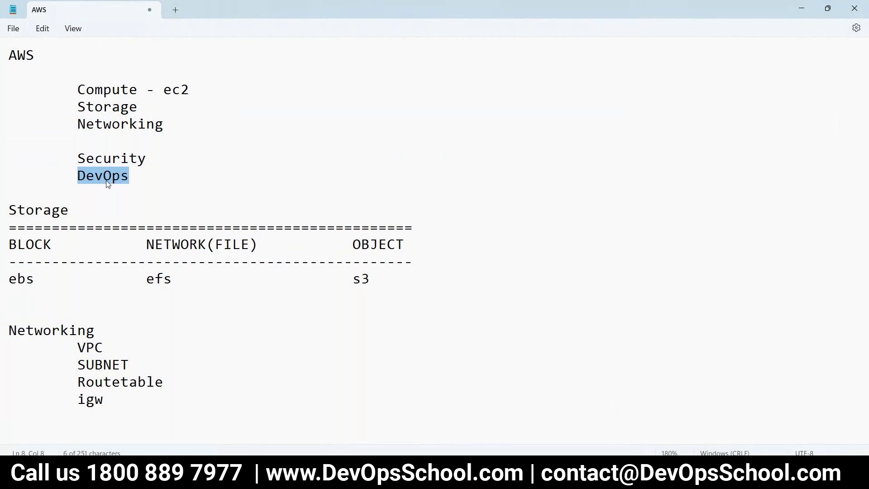
double_click(118, 159)
drag(78, 178, 129, 183)
shift+click(50, 165)
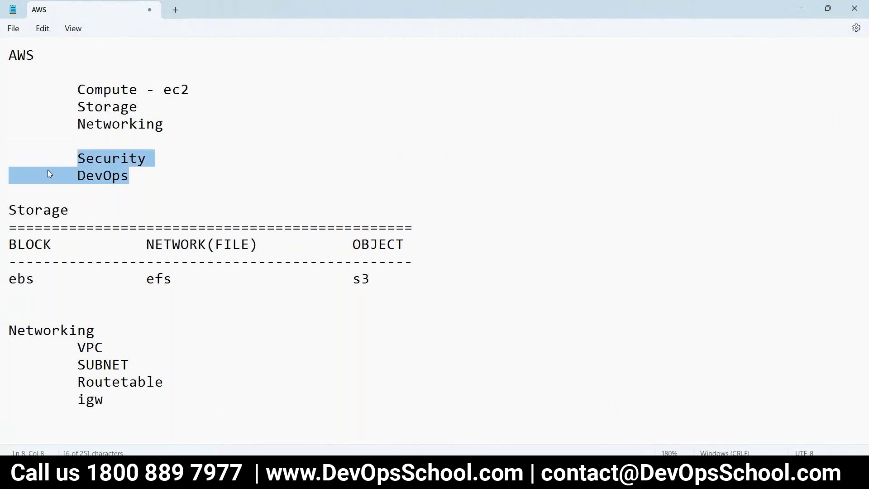